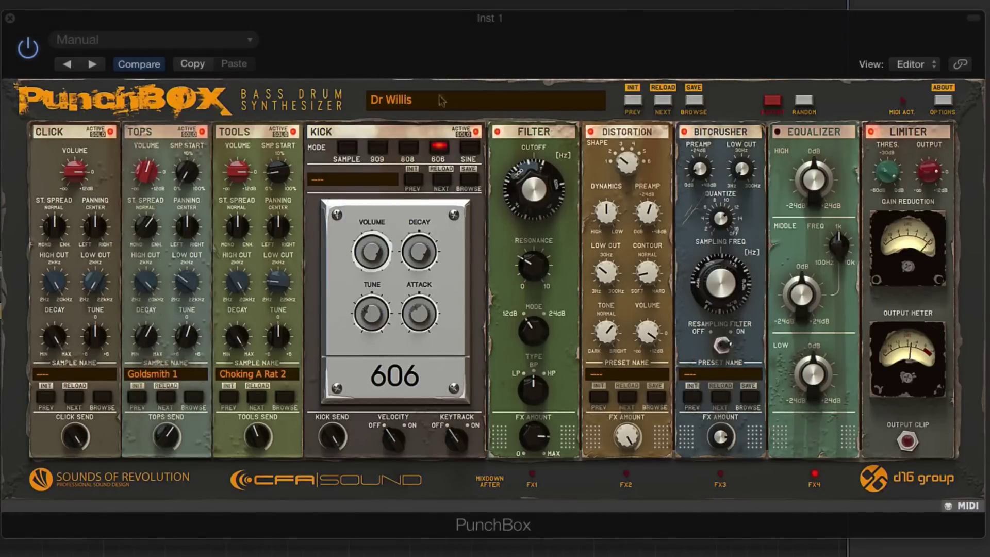
Step: Step forward through the factory presets from Dress For Success 3 to Fairy Tail
{"action": "left_click", "coordinate": [420, 99]}
{"action": "left_click", "coordinate": [663, 101]}
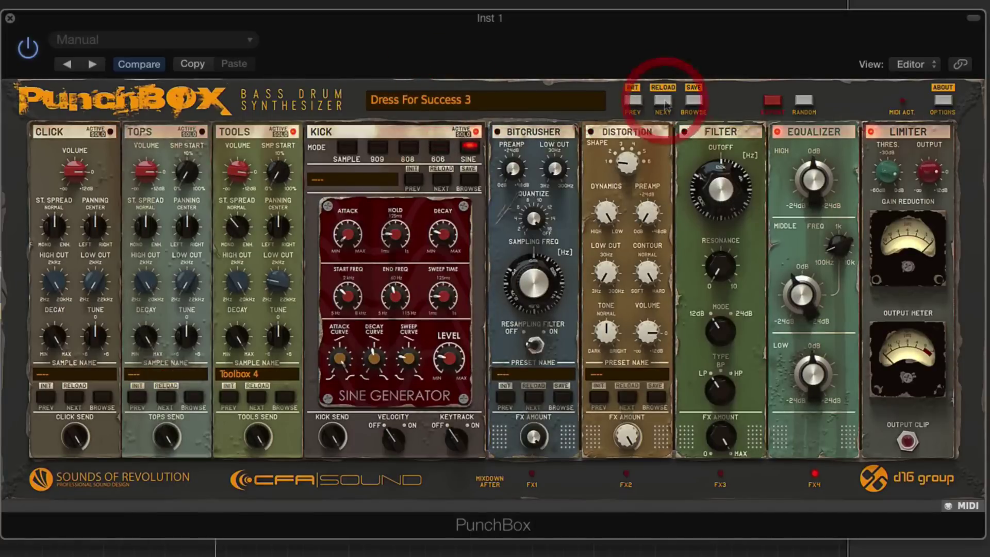
{"action": "left_click", "coordinate": [664, 102]}
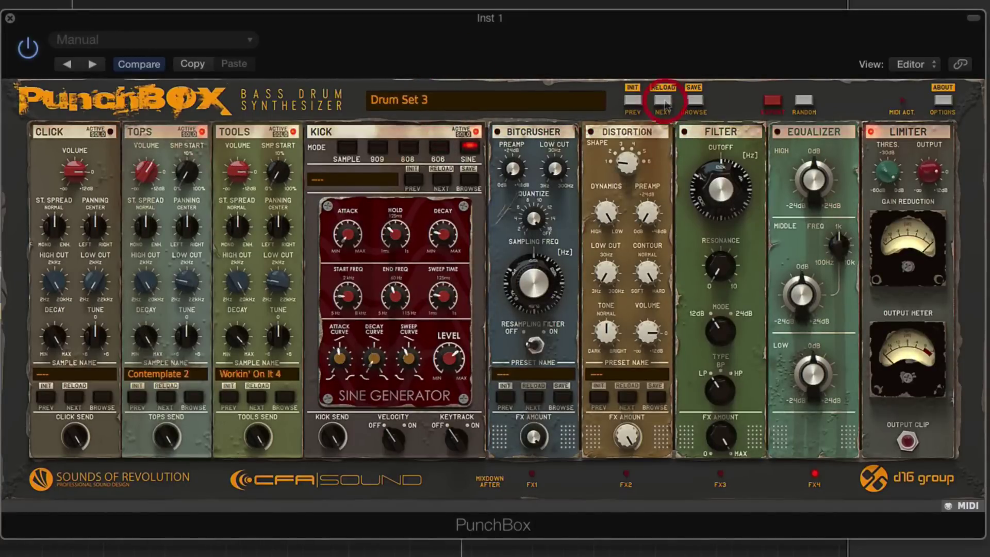
{"action": "left_click", "coordinate": [664, 103]}
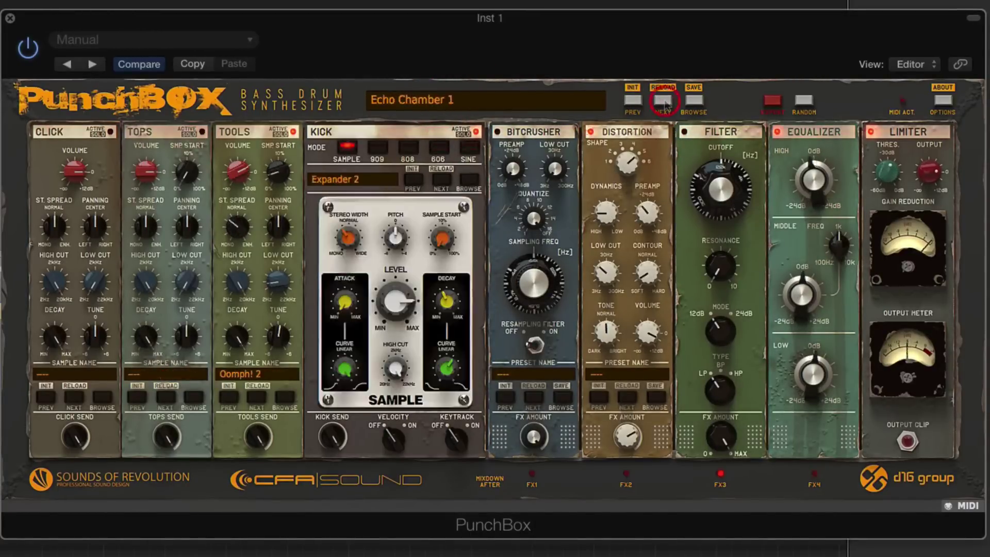
{"action": "left_click", "coordinate": [664, 103]}
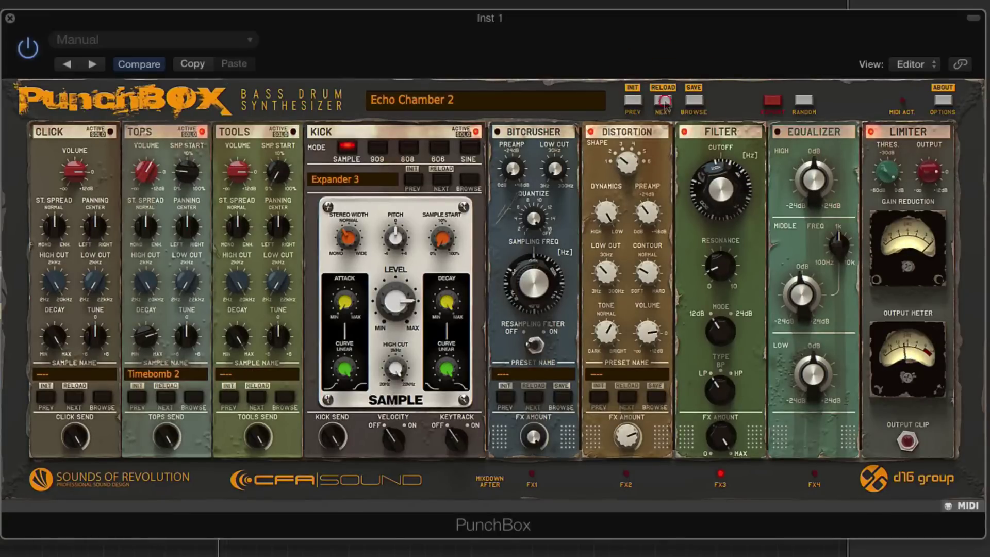
{"action": "left_click", "coordinate": [664, 102]}
{"action": "left_click", "coordinate": [665, 102]}
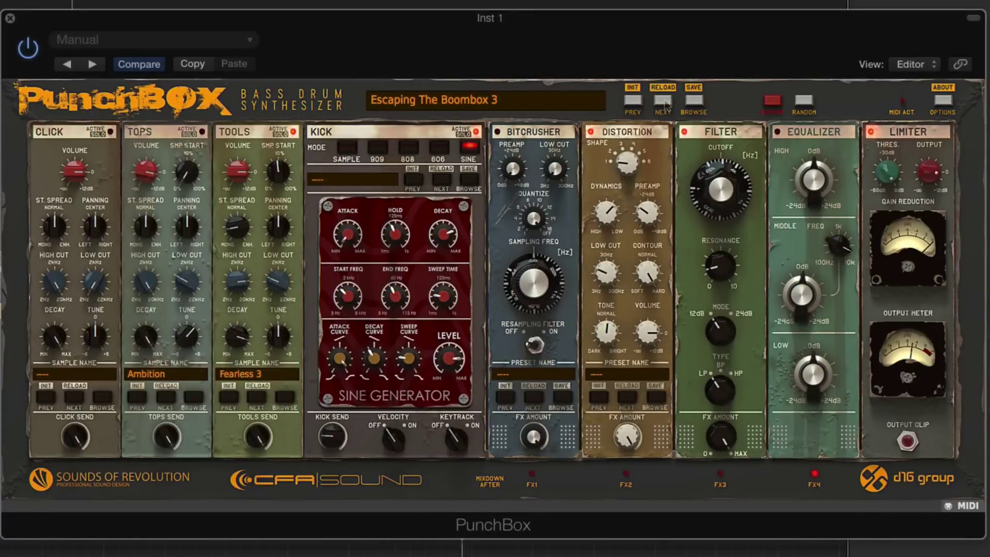
{"action": "left_click", "coordinate": [664, 102]}
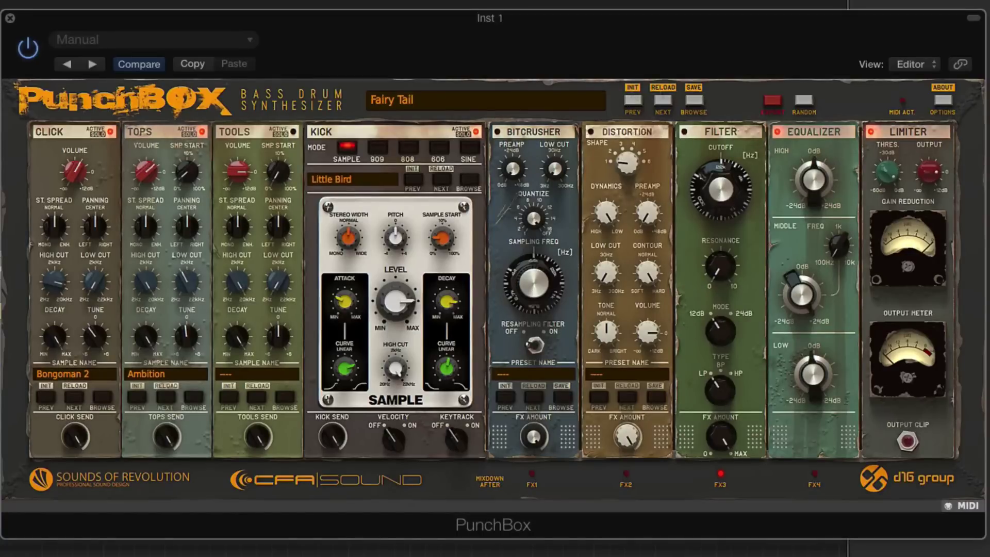
Step: Go back to Escaping The Boombox 3, forward to Finest Metals 3, and open the preset browser
{"action": "left_click", "coordinate": [633, 101]}
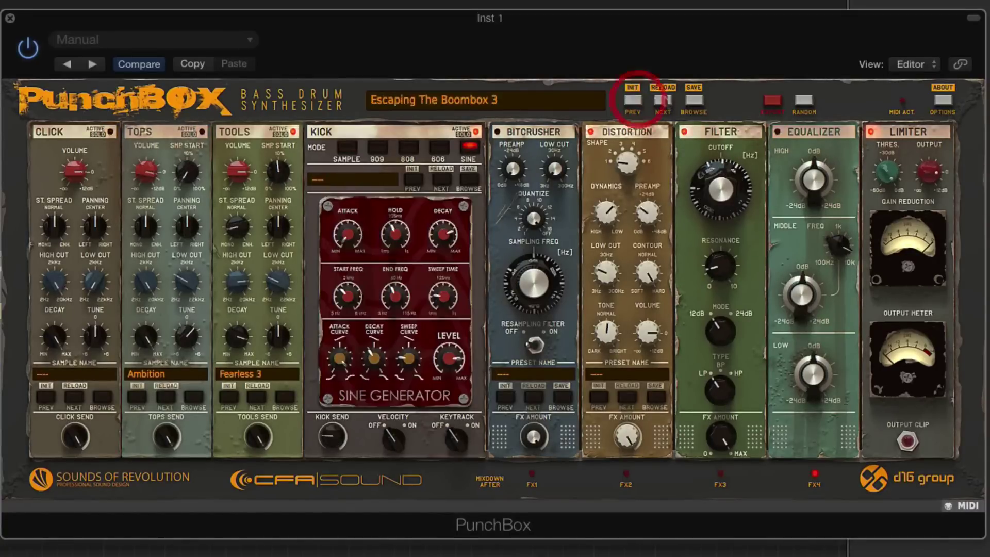
{"action": "left_click", "coordinate": [662, 100]}
{"action": "left_click", "coordinate": [663, 101]}
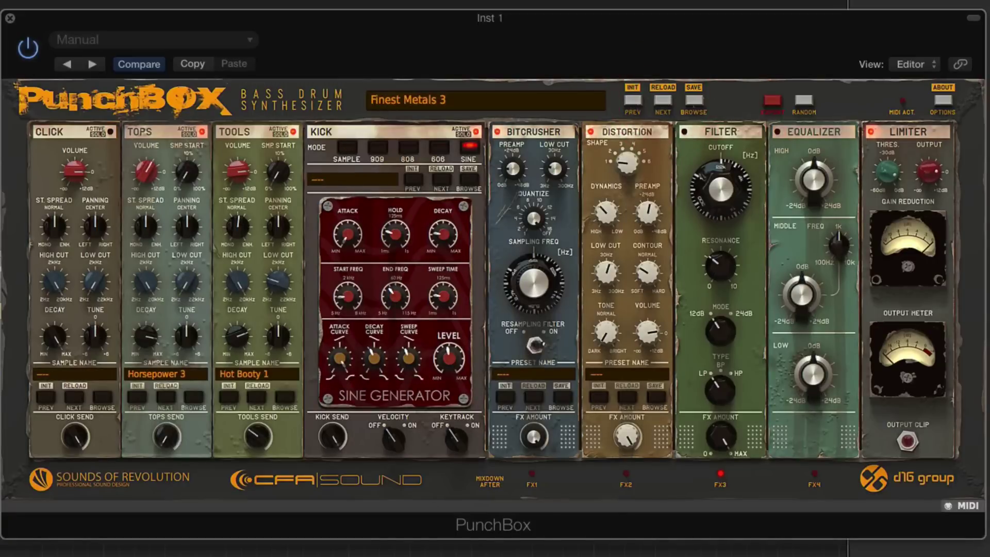
{"action": "left_click", "coordinate": [696, 104]}
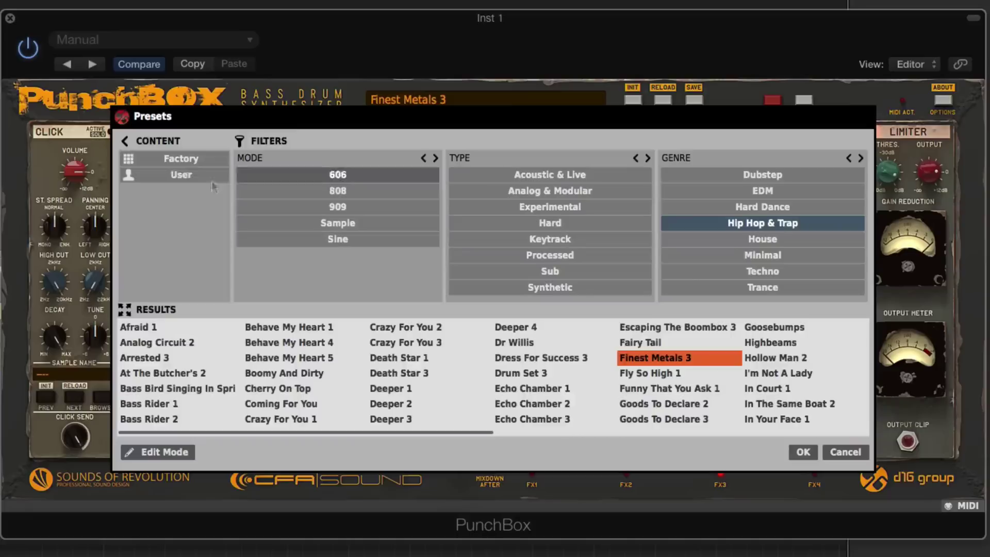
Step: Toggle the Factory and User content filters, leaving only factory presets listed
{"action": "left_click", "coordinate": [170, 164]}
{"action": "left_click", "coordinate": [178, 177]}
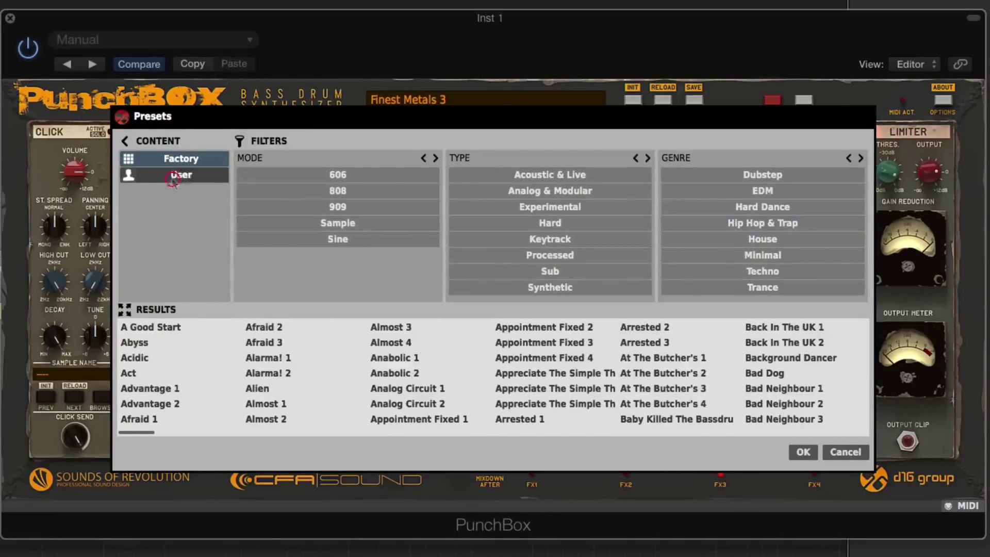
{"action": "left_click", "coordinate": [180, 177]}
{"action": "left_click", "coordinate": [177, 158]}
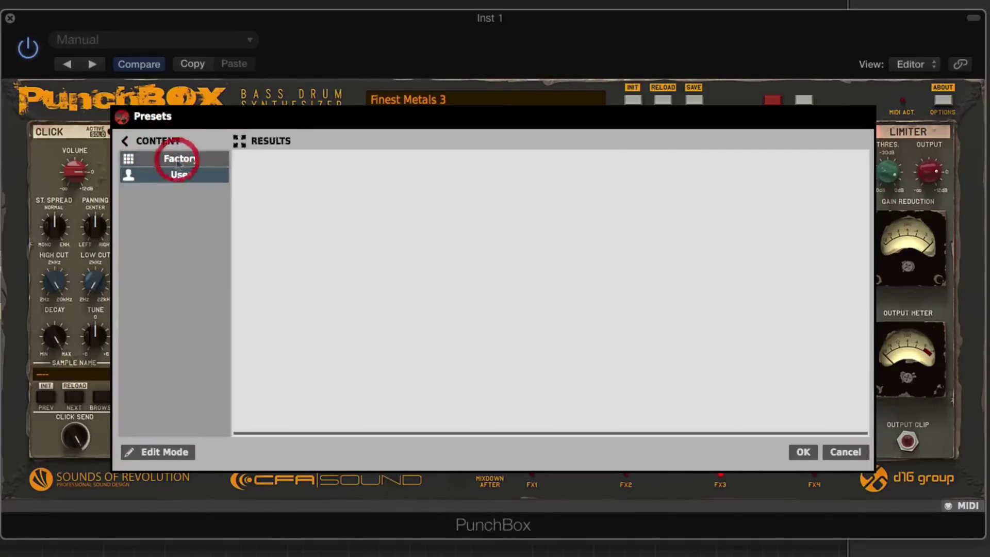
{"action": "left_click", "coordinate": [176, 158]}
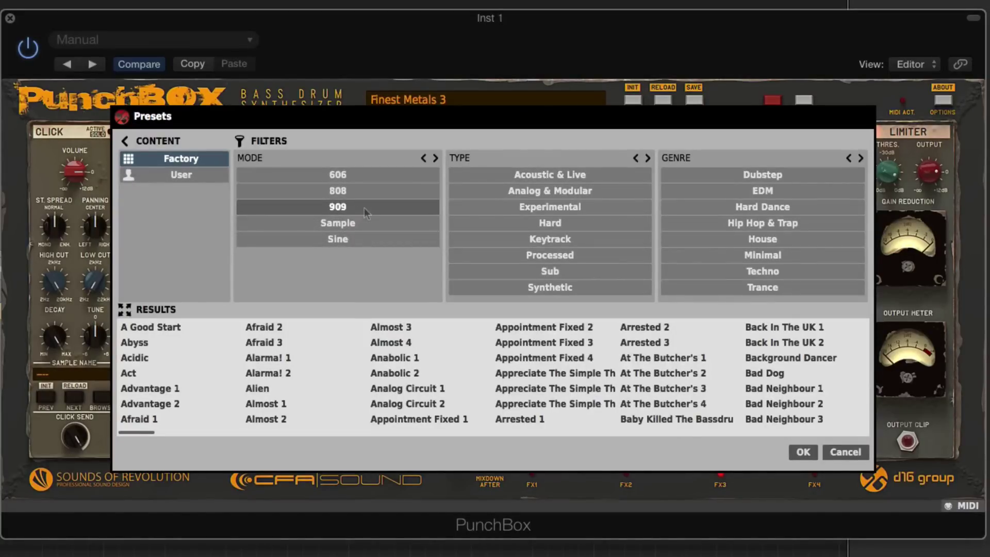
Step: Reorder filter columns to Genre, Type, Mode, select EDM, and close the browser
{"action": "left_click", "coordinate": [436, 157]}
{"action": "left_click", "coordinate": [423, 158]}
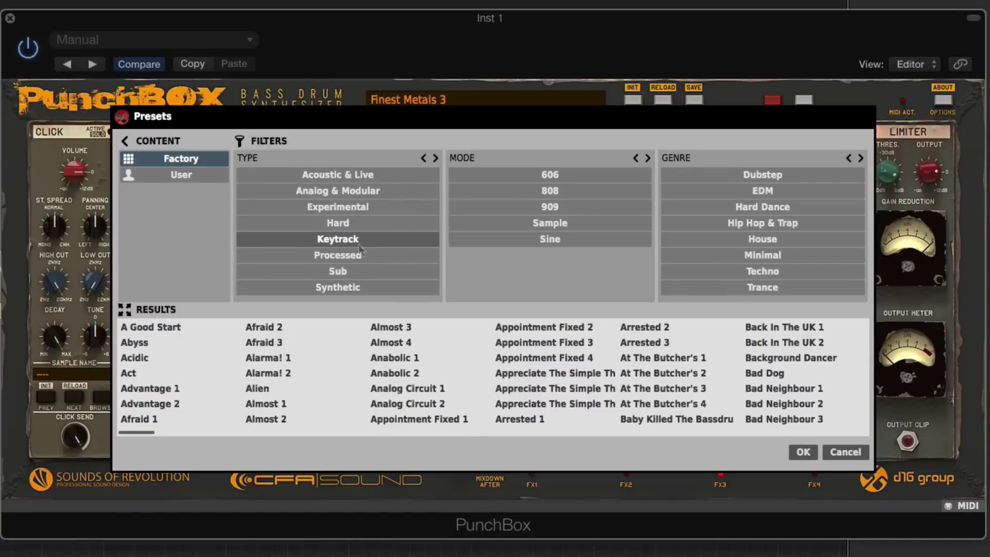
{"action": "left_click", "coordinate": [753, 192]}
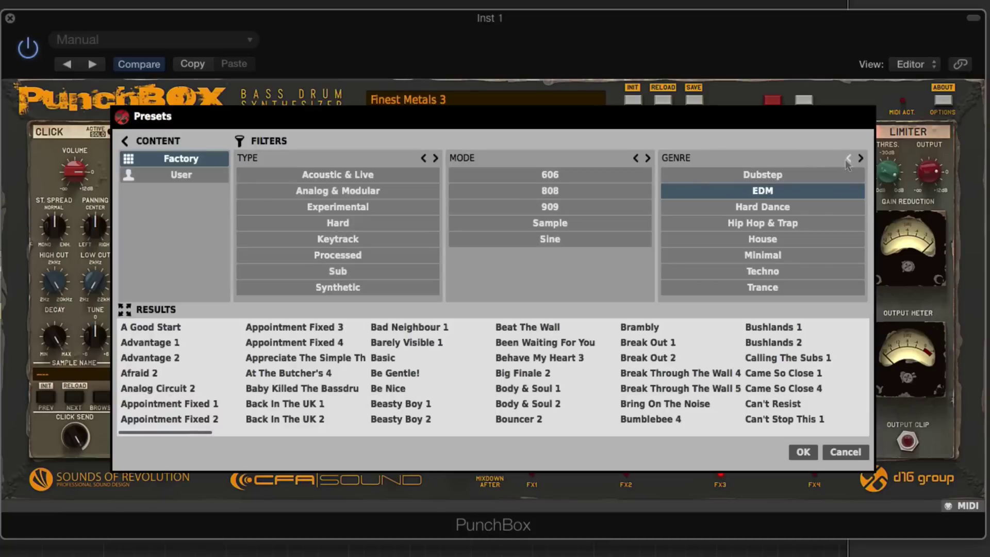
{"action": "left_click", "coordinate": [849, 159]}
{"action": "left_click", "coordinate": [636, 158]}
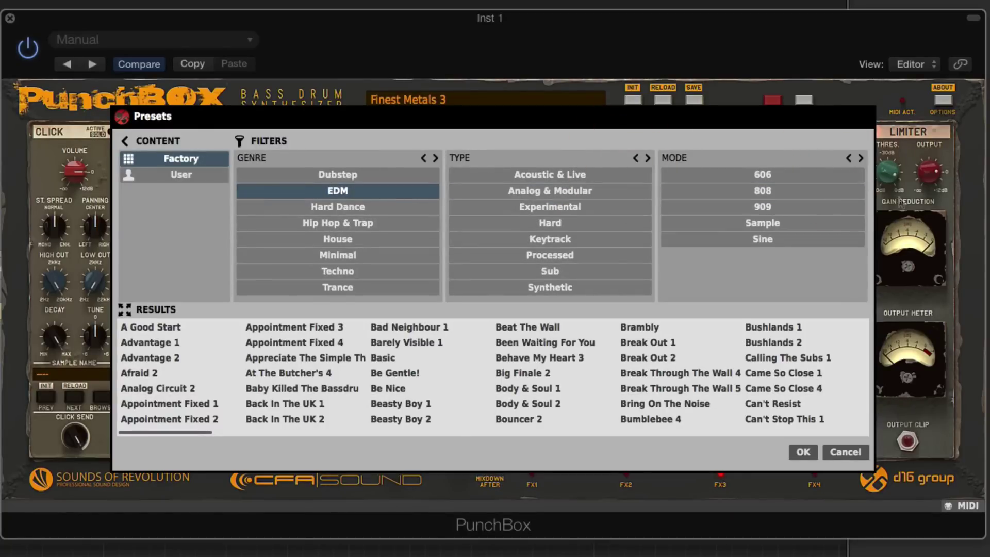
{"action": "key", "text": "Escape"}
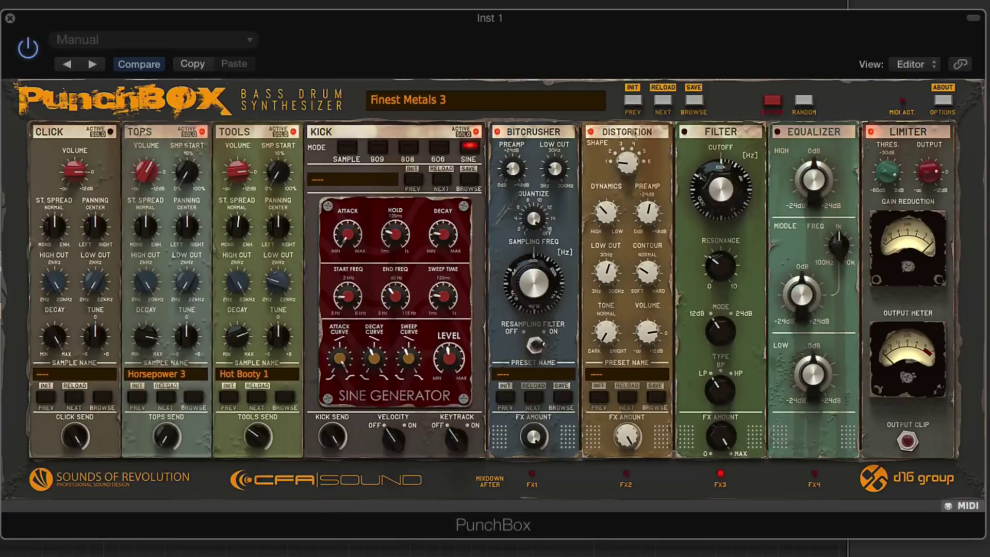
Step: Reset to the Default preset, then filter the browser to 808 and load Nervous Kid
{"action": "left_click", "coordinate": [631, 100]}
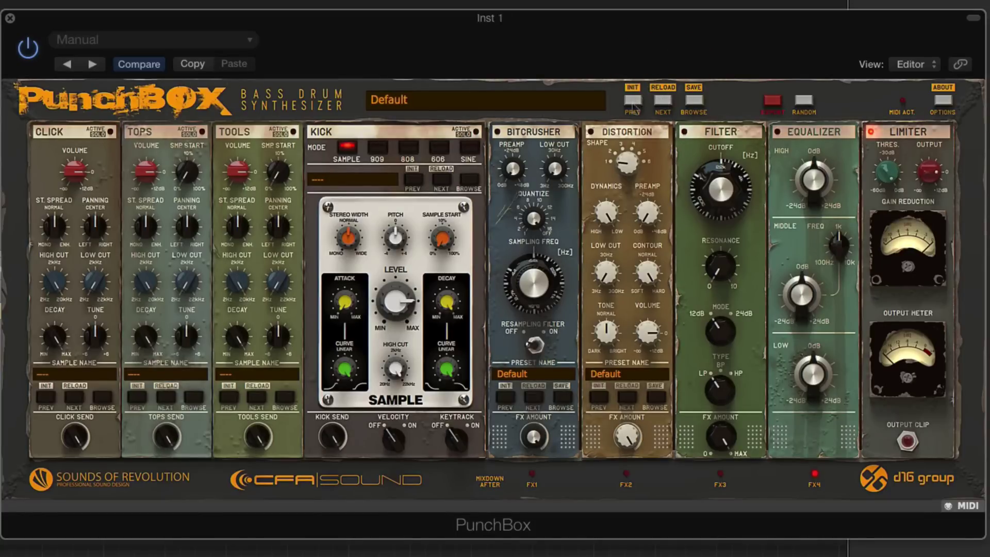
{"action": "left_click", "coordinate": [636, 105]}
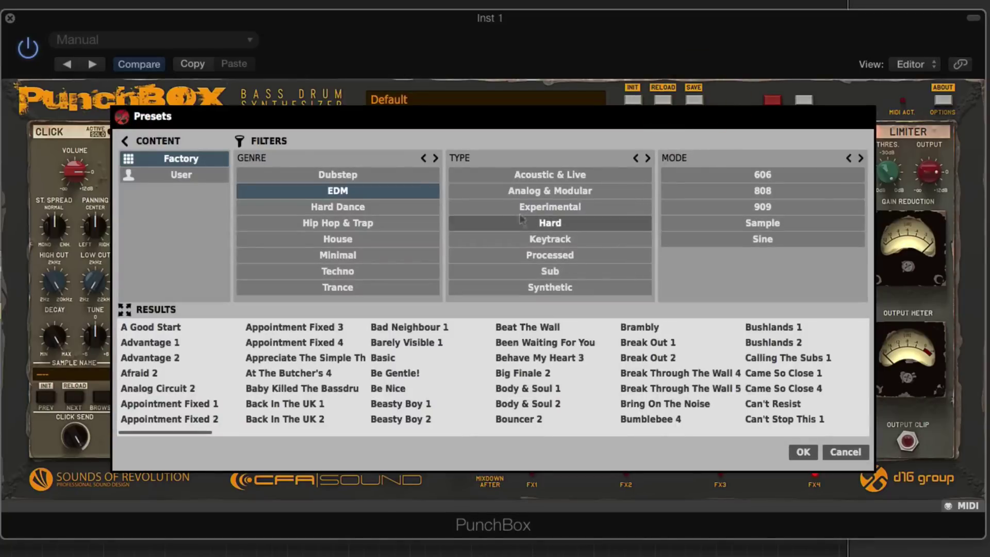
{"action": "left_click", "coordinate": [749, 191]}
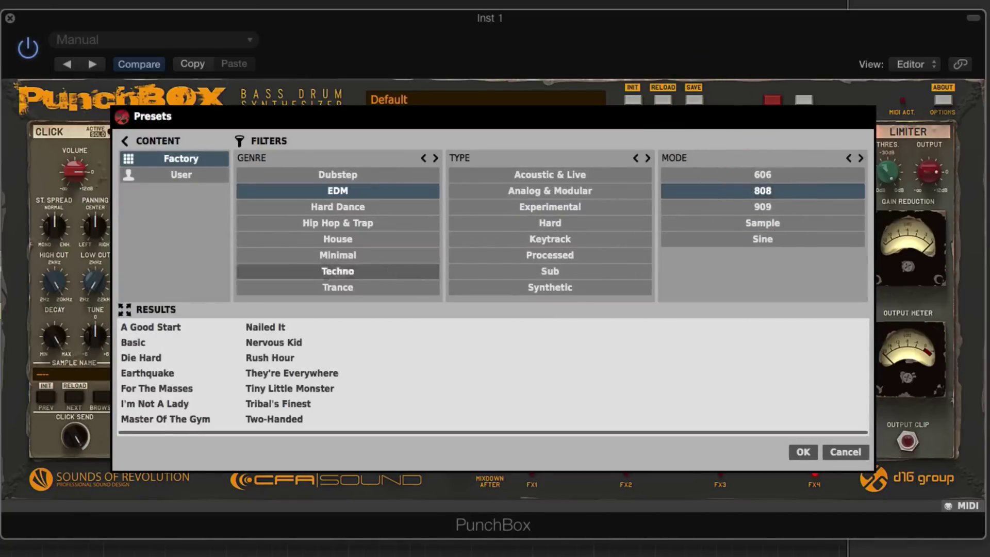
{"action": "left_click", "coordinate": [266, 342]}
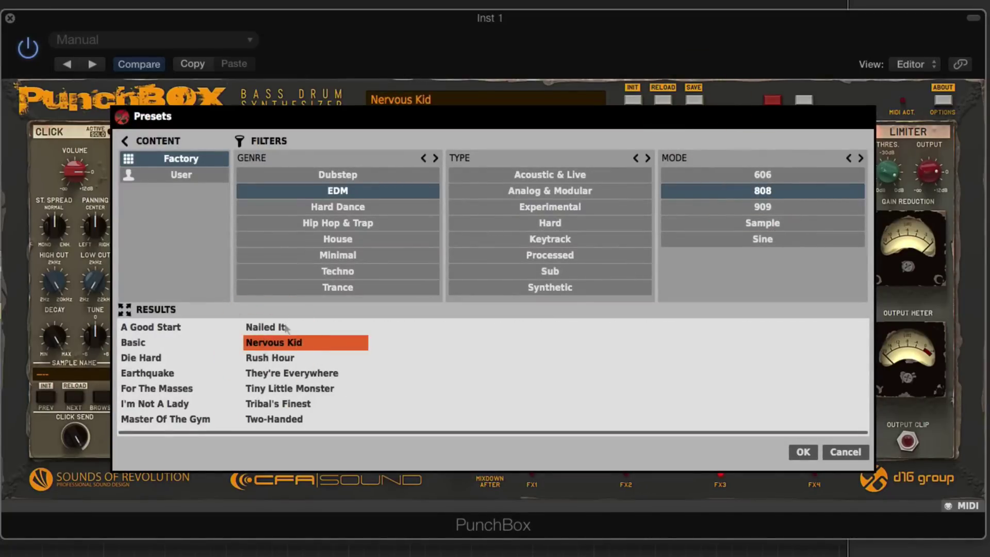
{"action": "left_click", "coordinate": [803, 452]}
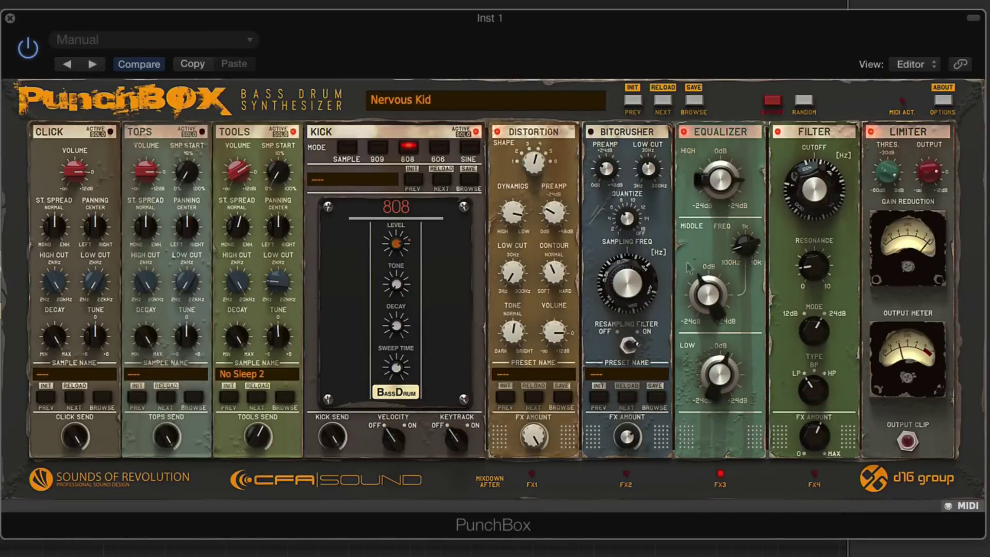
Step: Load the Rush Hour preset and raise the 808 kick's sweep time to 70%
{"action": "left_click", "coordinate": [660, 100]}
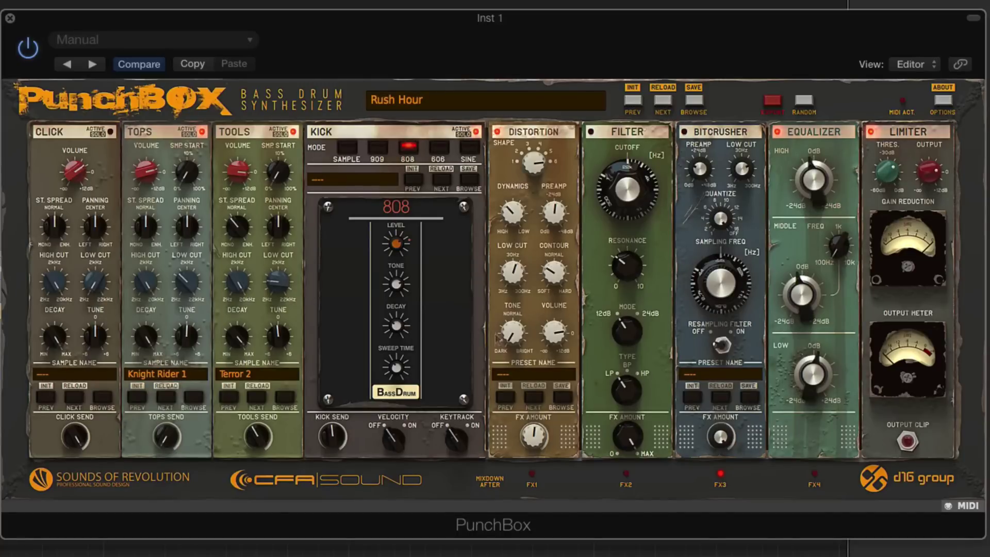
{"action": "left_click_drag", "start_coordinate": [397, 367], "coordinate": [411, 305]}
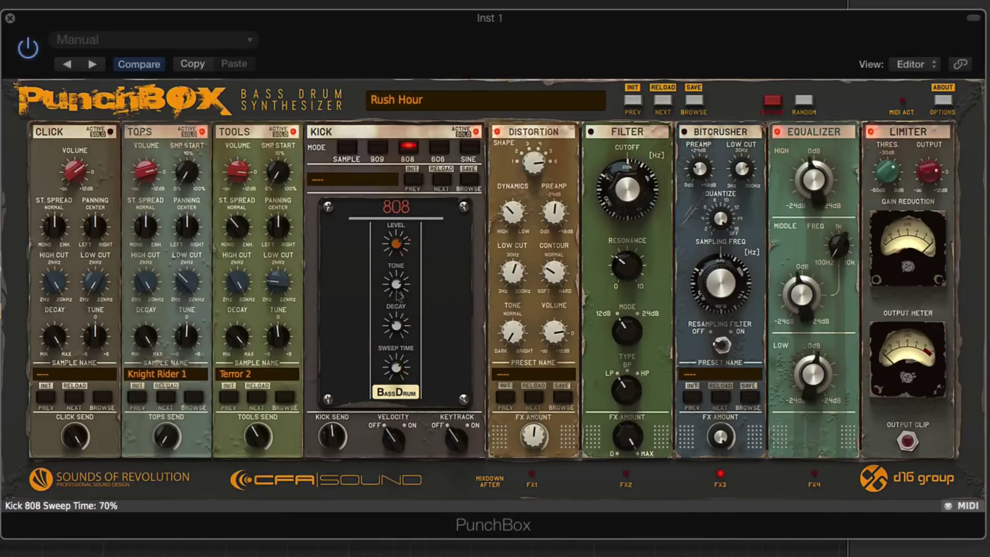
{"action": "left_click", "coordinate": [399, 250]}
Step: Pan the Tools and Tops layers right and drop the Tops sample start to minimum
{"action": "left_click_drag", "start_coordinate": [278, 225], "coordinate": [283, 203]}
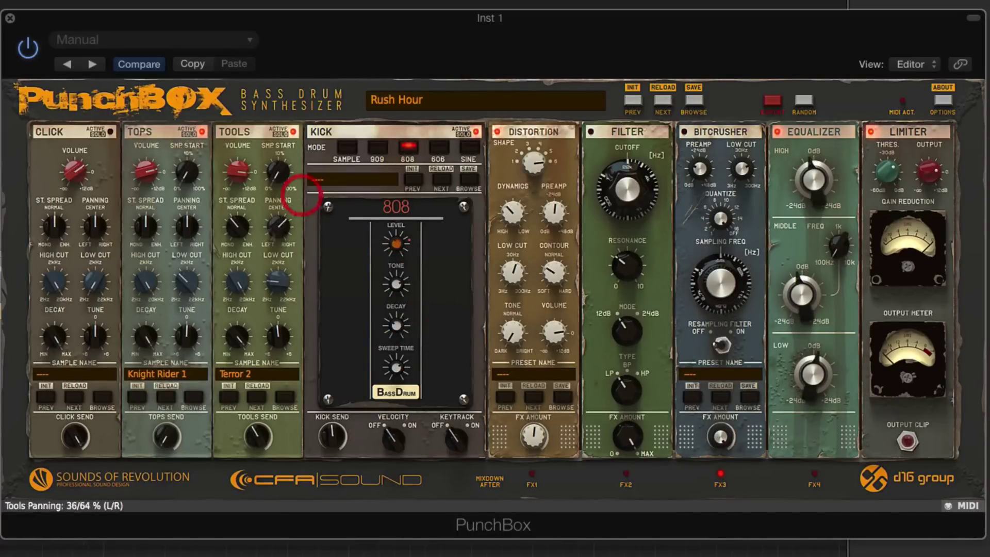
{"action": "left_click_drag", "start_coordinate": [186, 227], "coordinate": [189, 206]}
{"action": "left_click_drag", "start_coordinate": [187, 172], "coordinate": [187, 188]}
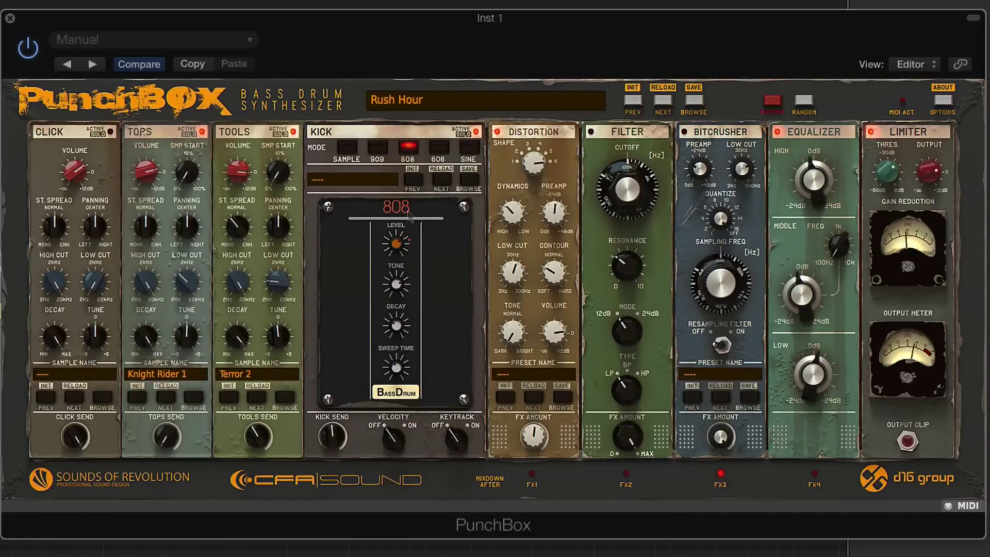
{"action": "left_click", "coordinate": [772, 106]}
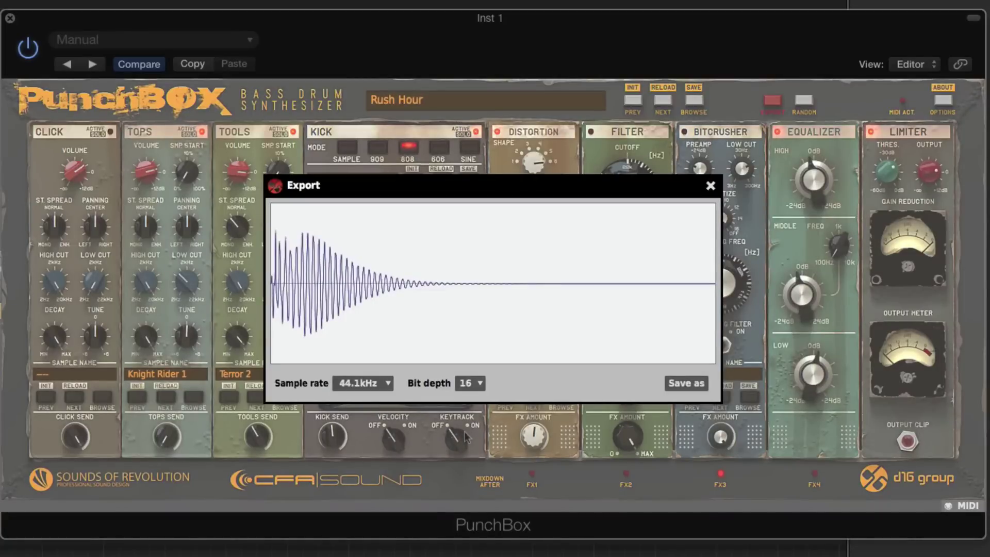
{"action": "left_click", "coordinate": [365, 382]}
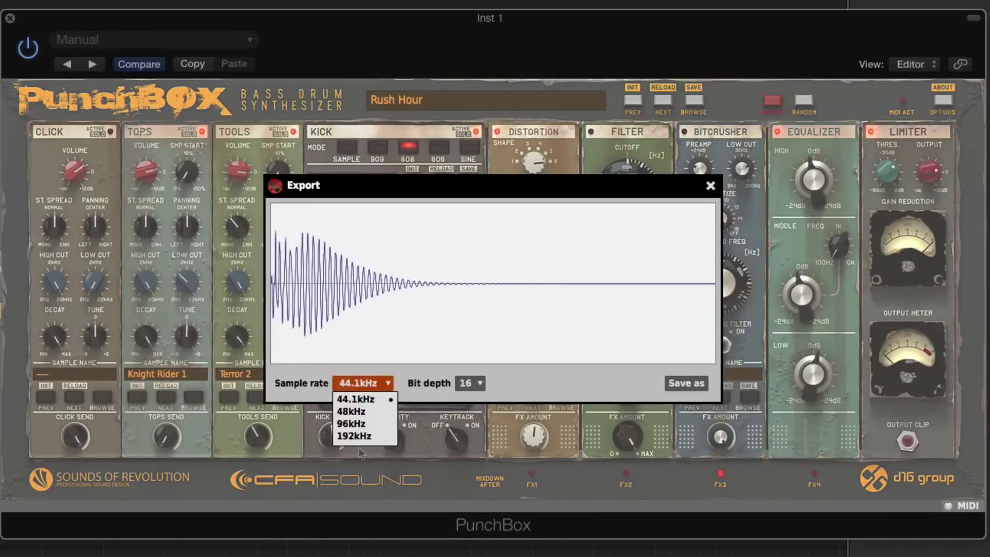
{"action": "left_click", "coordinate": [456, 351]}
{"action": "left_click", "coordinate": [477, 383]}
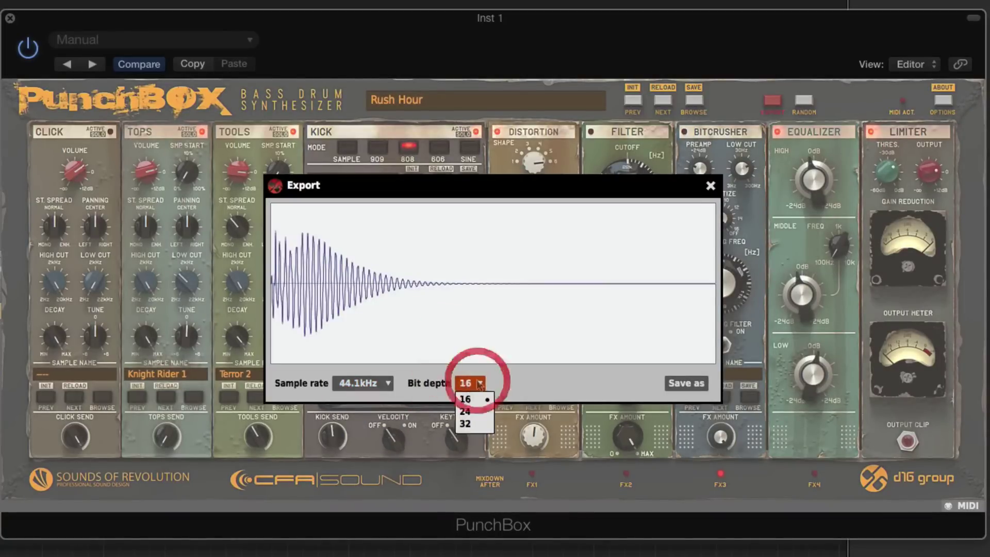
{"action": "left_click", "coordinate": [564, 382]}
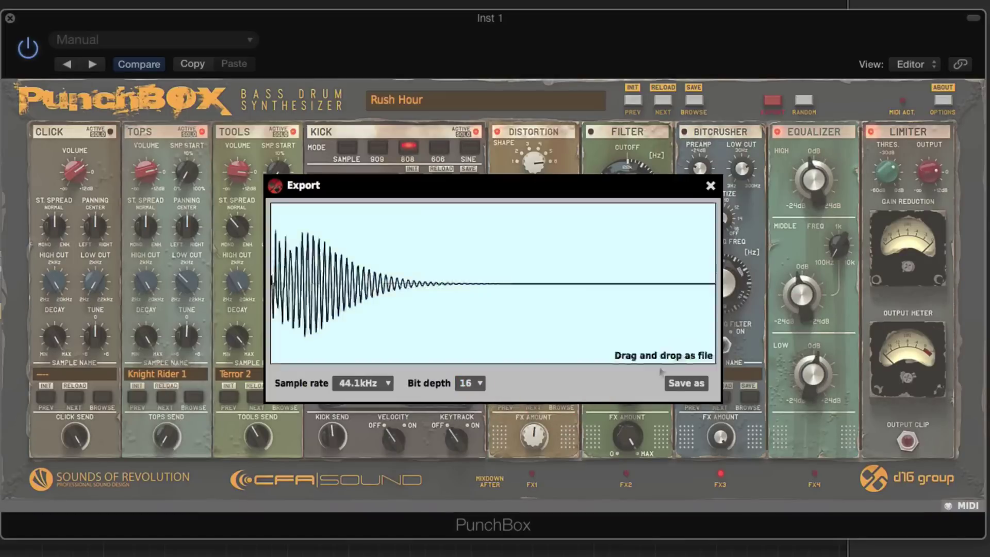
{"action": "left_click", "coordinate": [711, 185]}
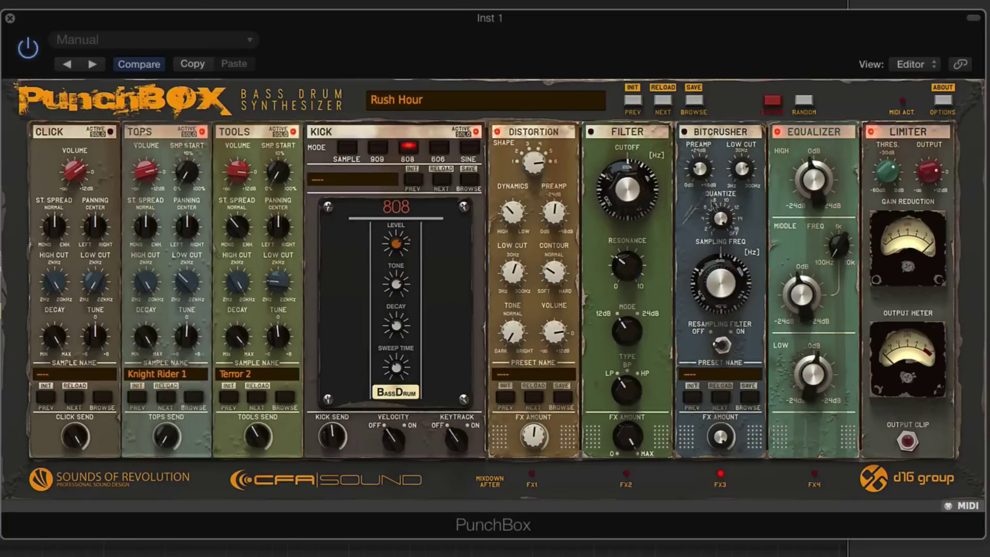
Step: Lock the Tools and Tops sample starts and the Tools sample name, then randomize the kit
{"action": "left_click", "coordinate": [804, 101]}
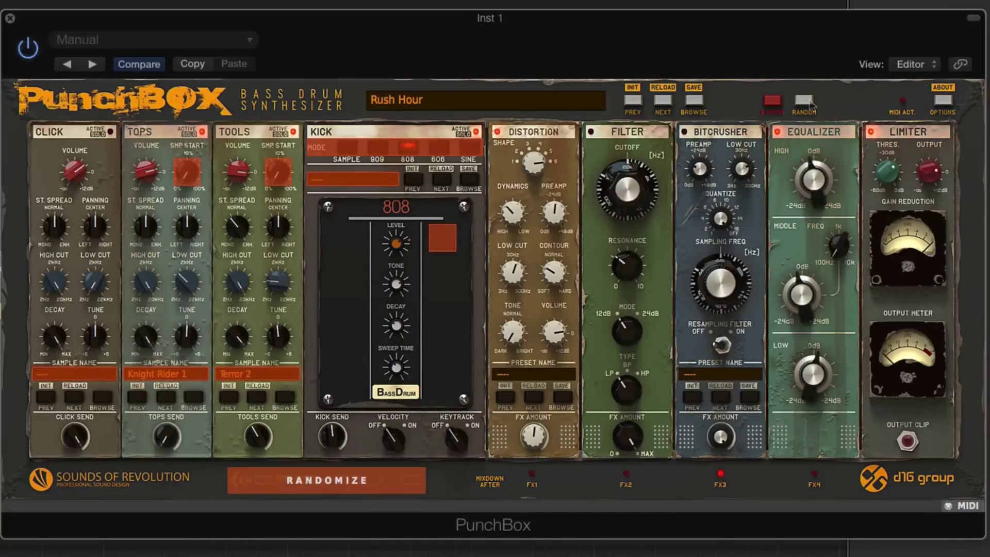
{"action": "left_click", "coordinate": [406, 147]}
{"action": "left_click", "coordinate": [279, 173]}
{"action": "left_click", "coordinate": [186, 171]}
{"action": "left_click", "coordinate": [258, 374]}
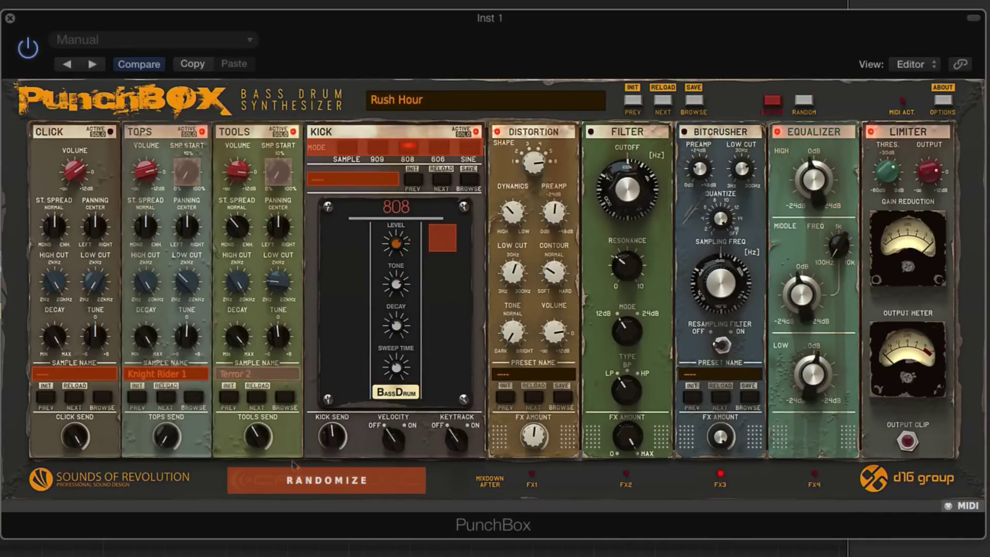
{"action": "left_click", "coordinate": [307, 478]}
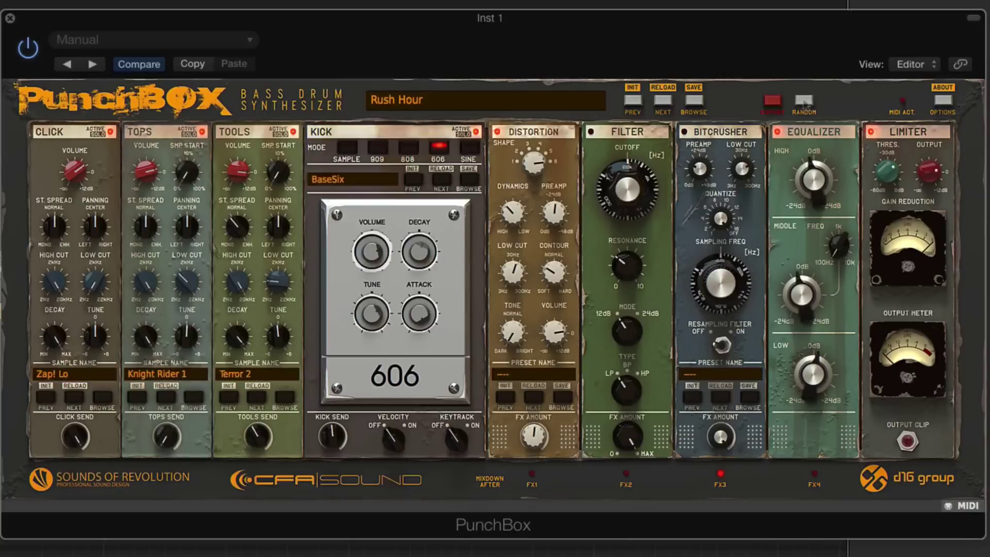
{"action": "left_click", "coordinate": [804, 102]}
{"action": "left_click", "coordinate": [943, 101]}
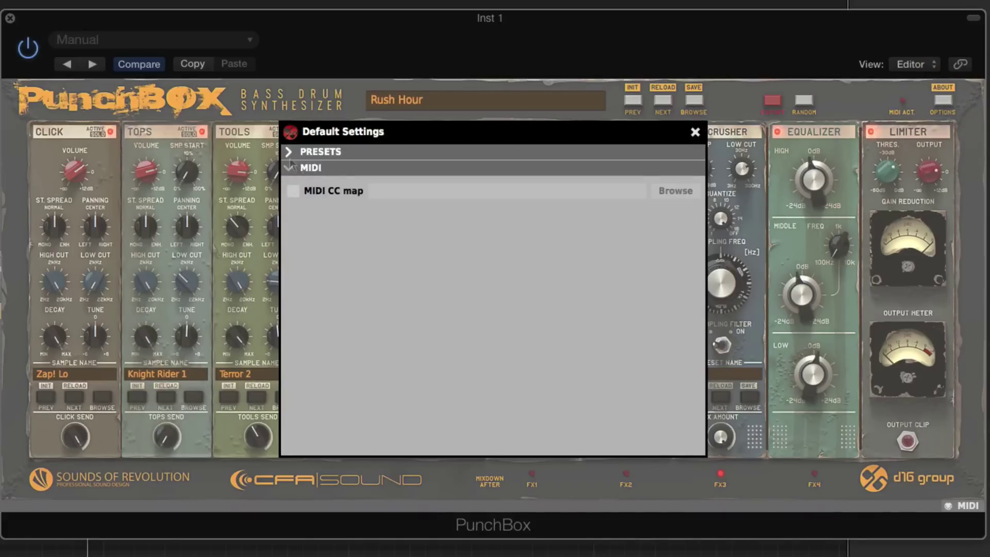
{"action": "left_click", "coordinate": [289, 152]}
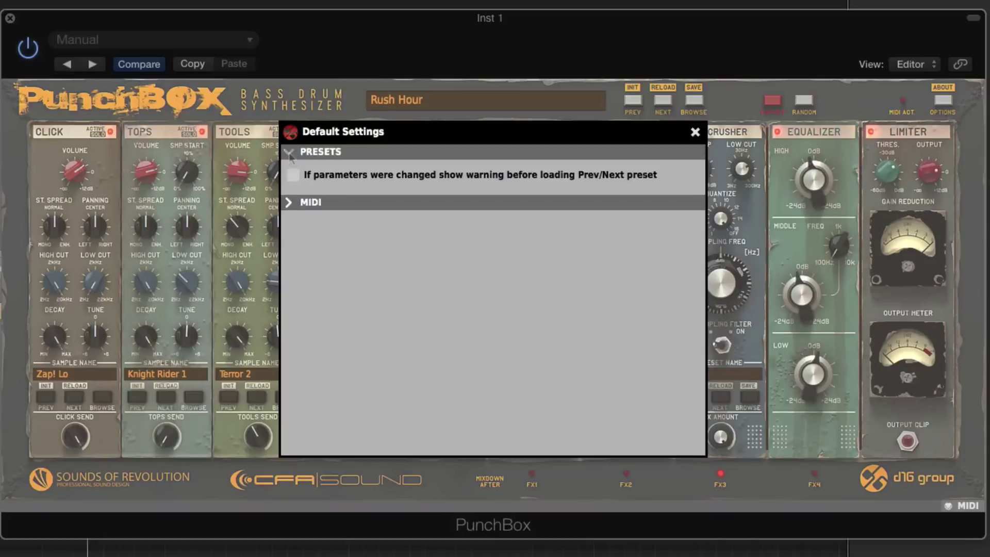
{"action": "left_click", "coordinate": [290, 152]}
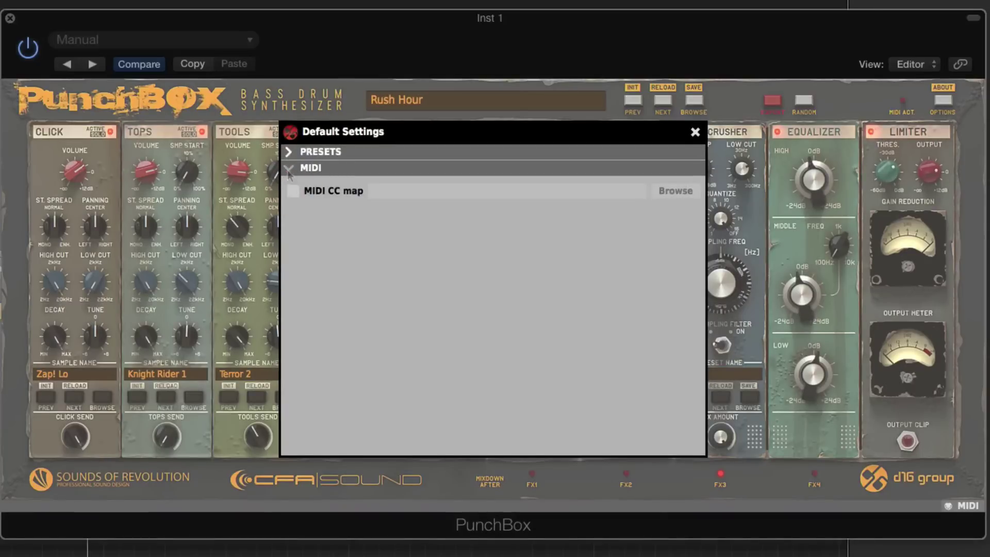
{"action": "left_click", "coordinate": [288, 168]}
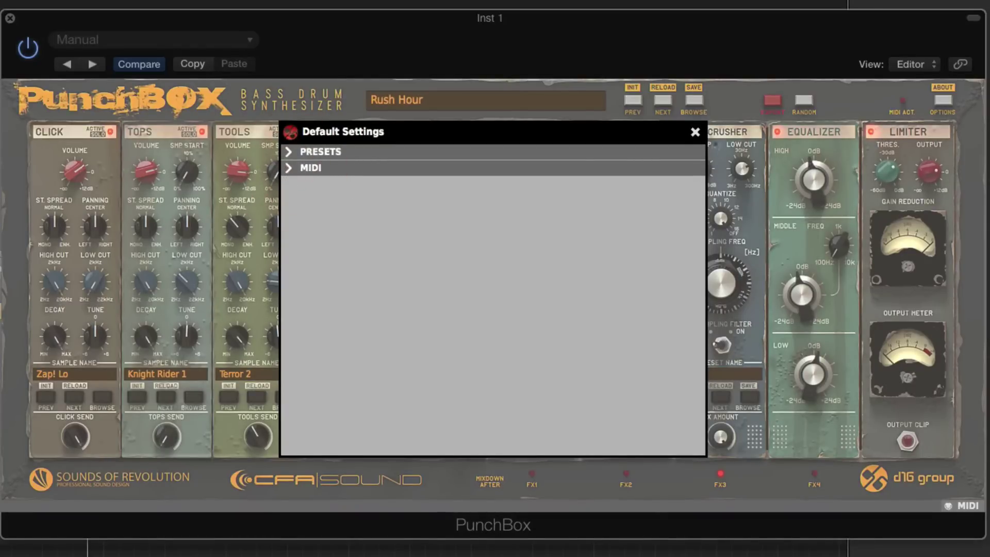
{"action": "left_click", "coordinate": [695, 132]}
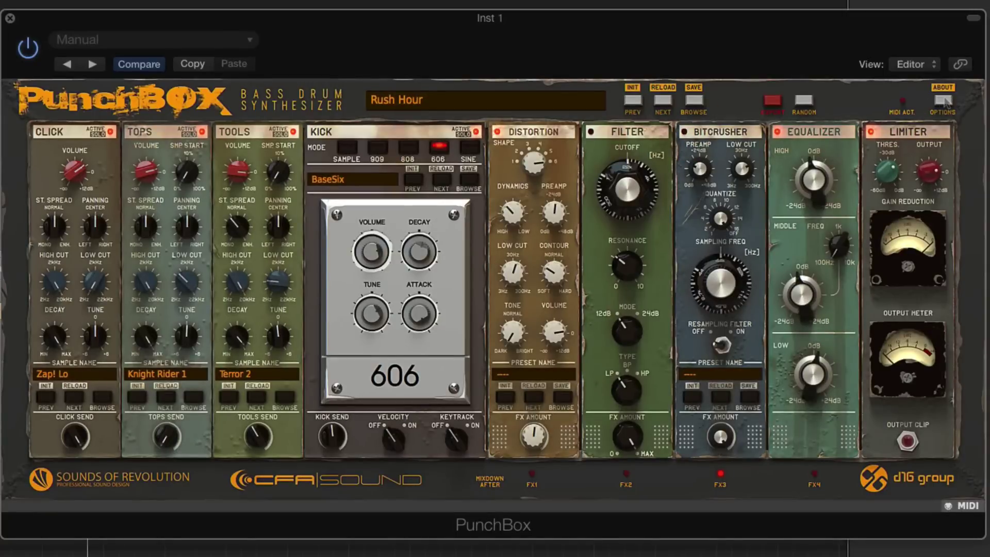
{"action": "left_click", "coordinate": [943, 99]}
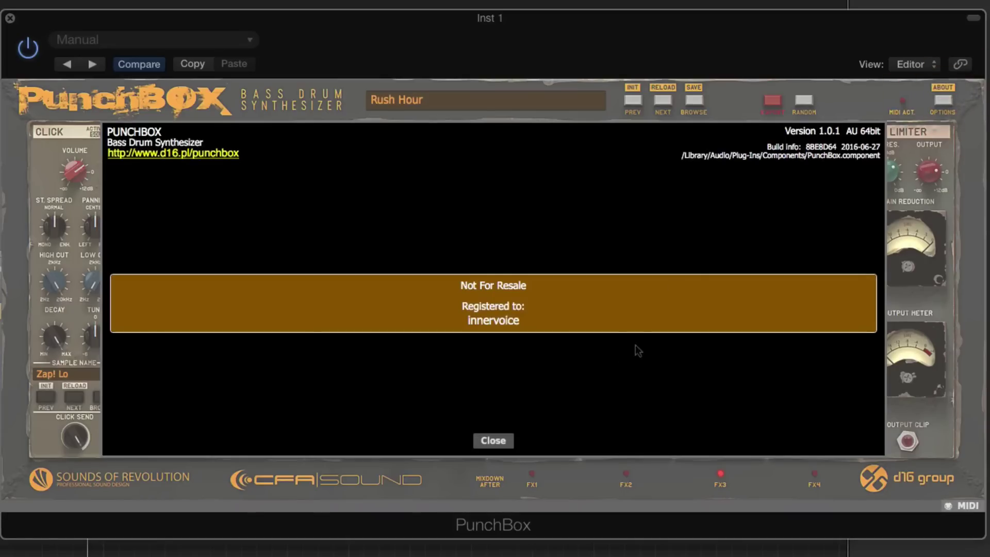
{"action": "left_click", "coordinate": [495, 441]}
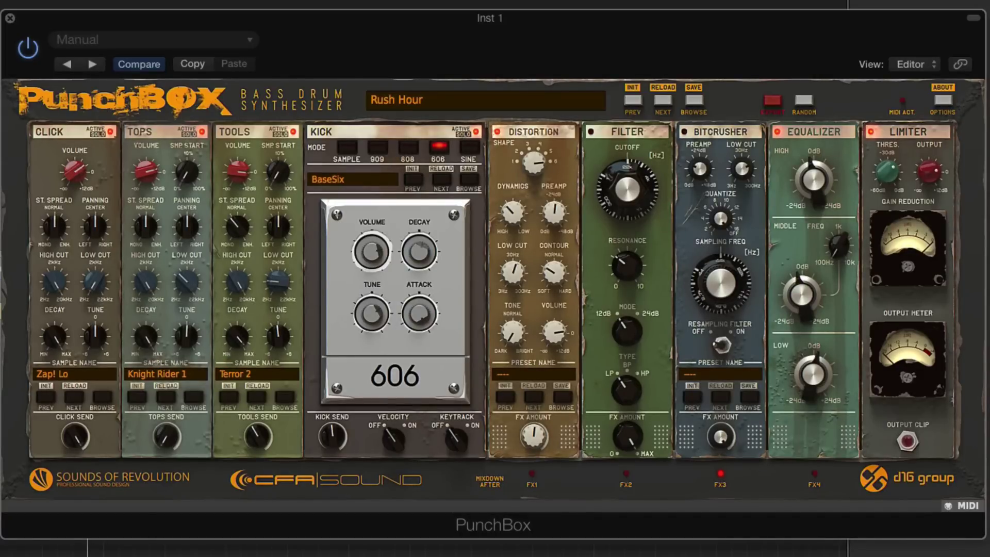
{"action": "left_click", "coordinate": [110, 132]}
{"action": "left_click", "coordinate": [202, 132]}
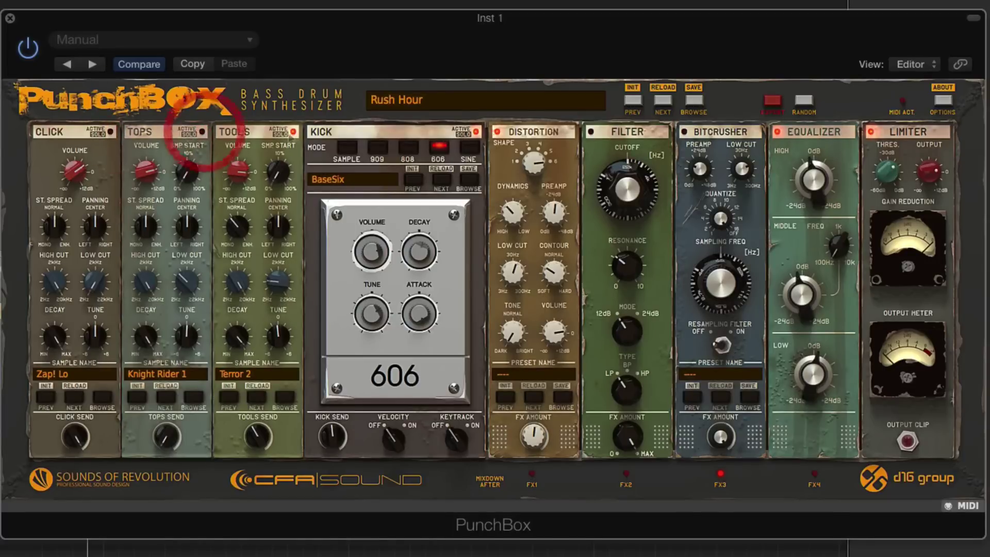
{"action": "left_click", "coordinate": [293, 132]}
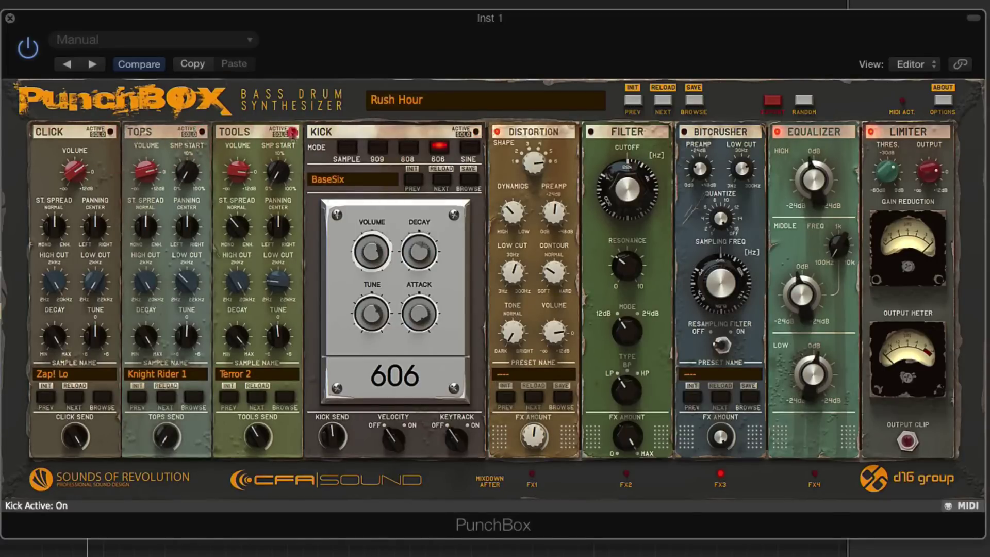
{"action": "left_click", "coordinate": [202, 132]}
{"action": "left_click", "coordinate": [110, 132]}
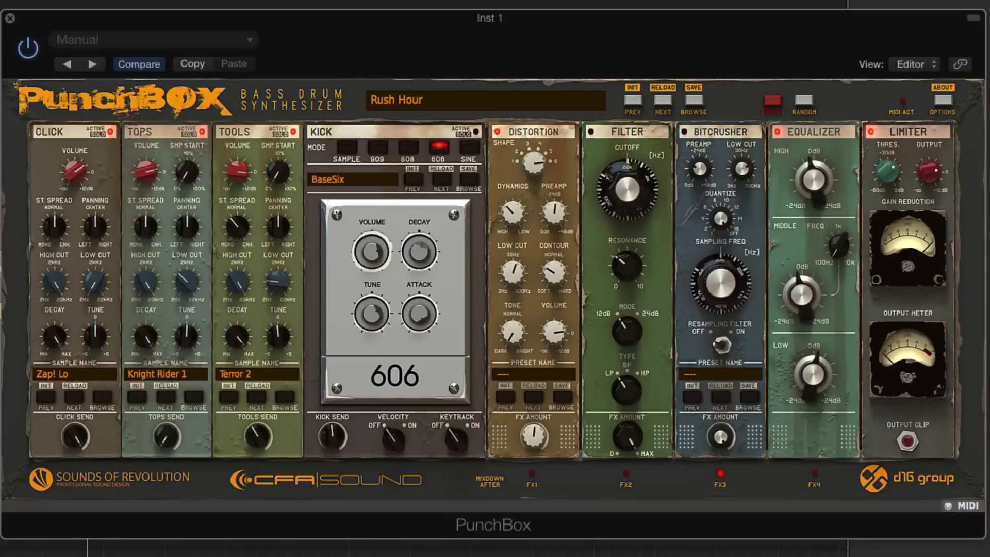
{"action": "left_click", "coordinate": [85, 371]}
{"action": "left_click", "coordinate": [102, 397]}
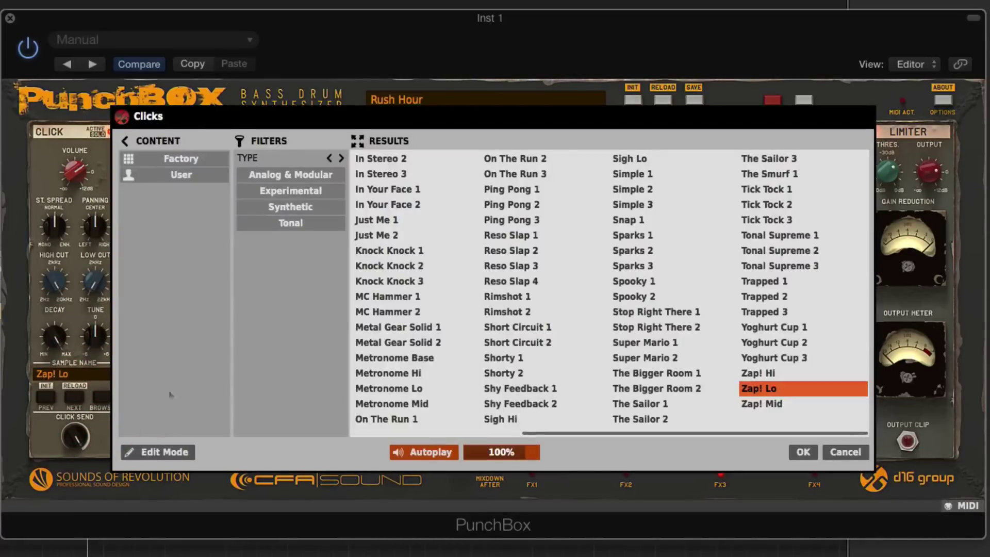
{"action": "left_click", "coordinate": [841, 451]}
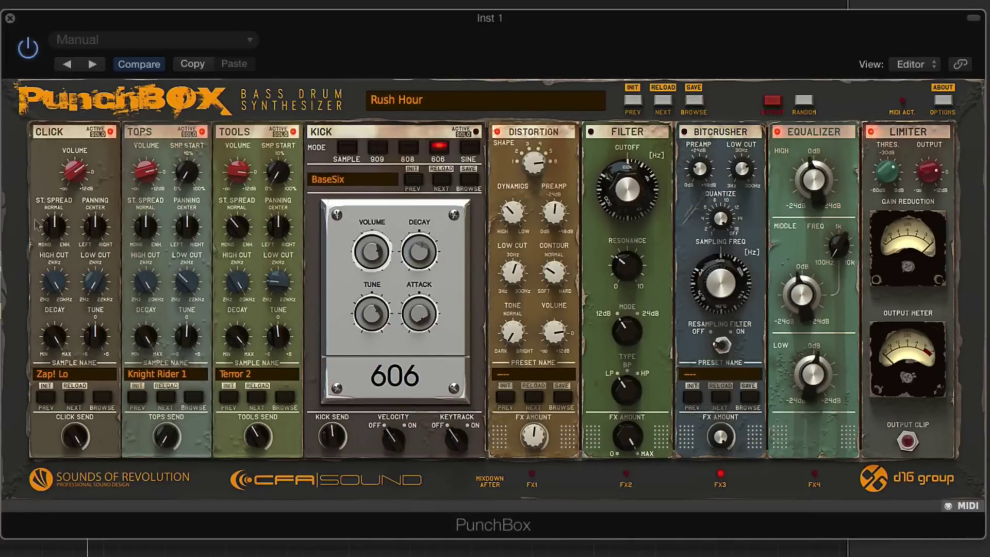
{"action": "right_click", "coordinate": [111, 132]}
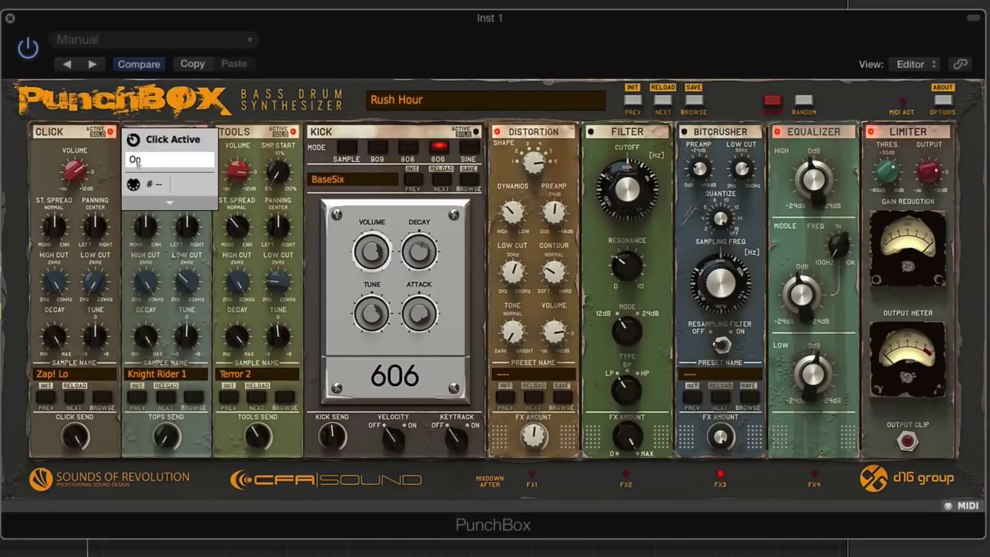
{"action": "left_click", "coordinate": [80, 133]}
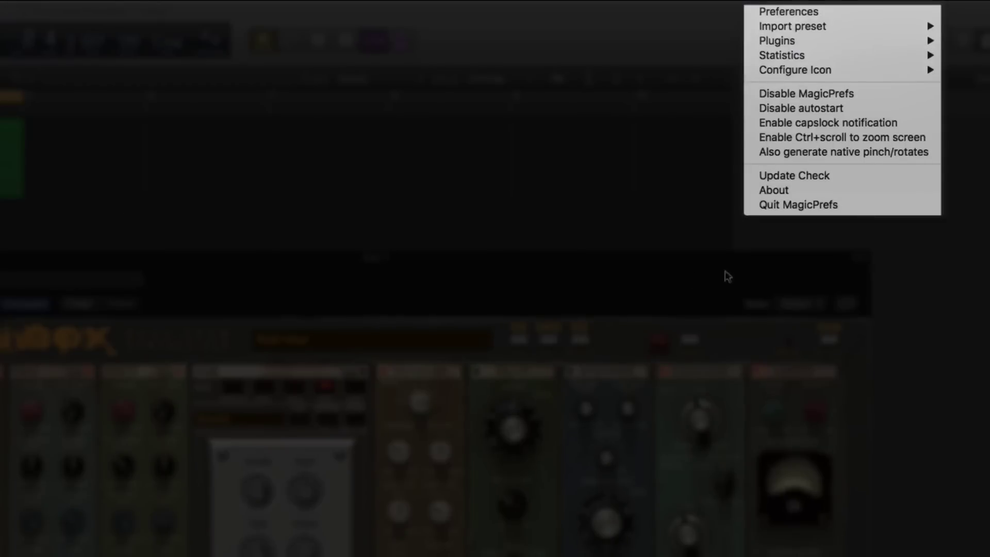
Step: Dismiss the MagicPrefs menu-bar menu to reveal the PunchBox editor
{"action": "left_click", "coordinate": [650, 163]}
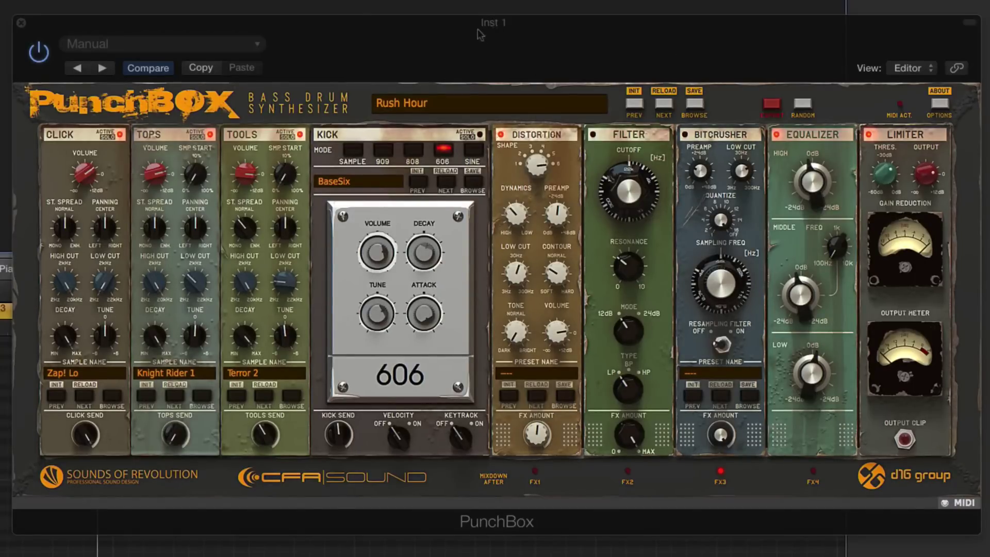
Step: Turn off the Click, Tops and Kick layers, then reload the Tools sample Terror 2
{"action": "left_click_drag", "start_coordinate": [482, 31], "coordinate": [466, 10]}
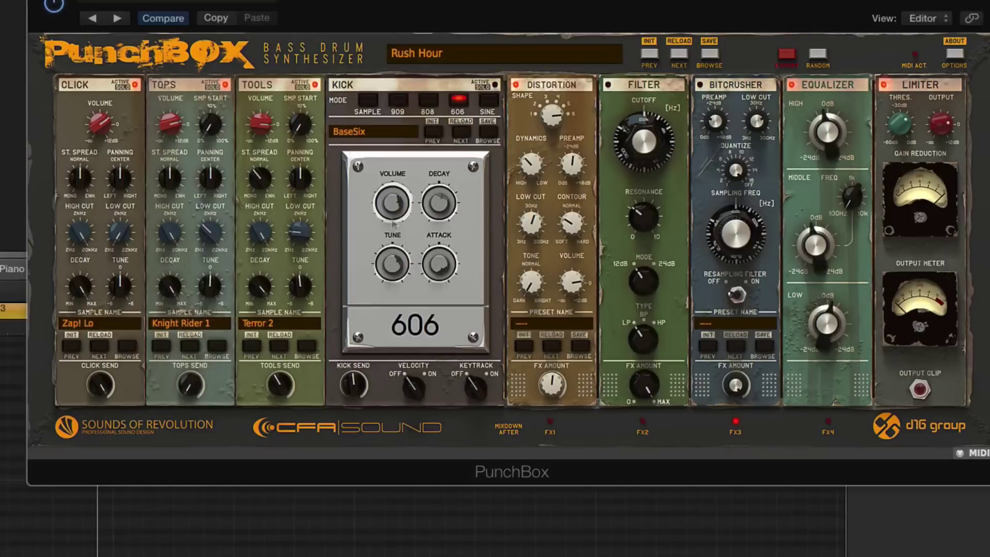
{"action": "mouse_move", "coordinate": [380, 221]}
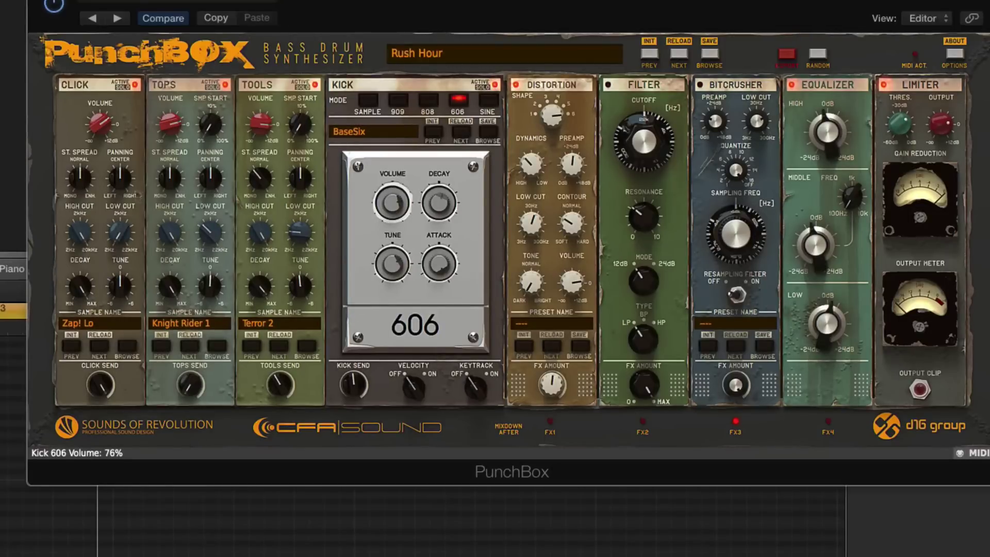
{"action": "left_click", "coordinate": [225, 84]}
{"action": "left_click", "coordinate": [135, 84]}
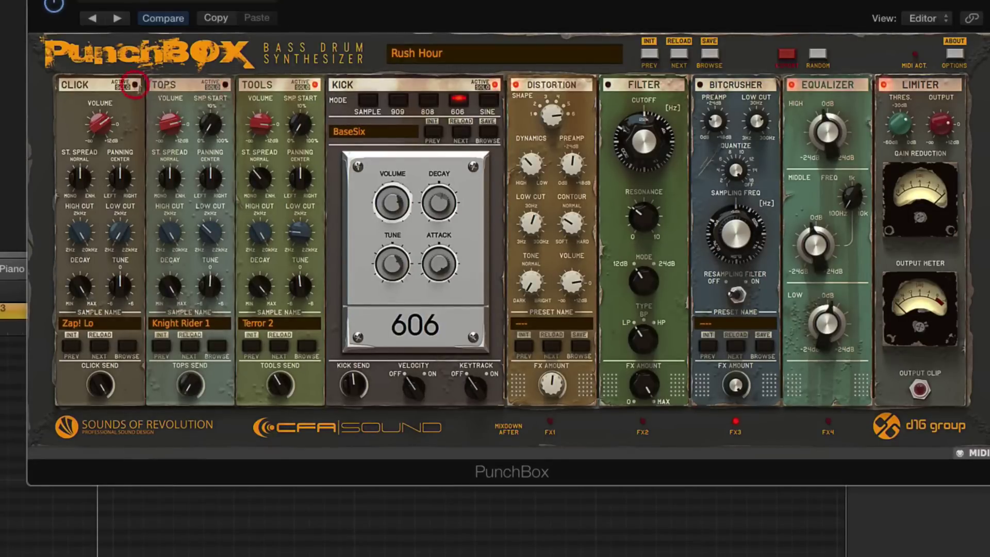
{"action": "left_click", "coordinate": [495, 84]}
{"action": "left_click", "coordinate": [268, 323]}
{"action": "left_click", "coordinate": [277, 336]}
{"action": "left_click", "coordinate": [277, 322]}
{"action": "left_click", "coordinate": [306, 346]}
{"action": "left_click", "coordinate": [635, 214]}
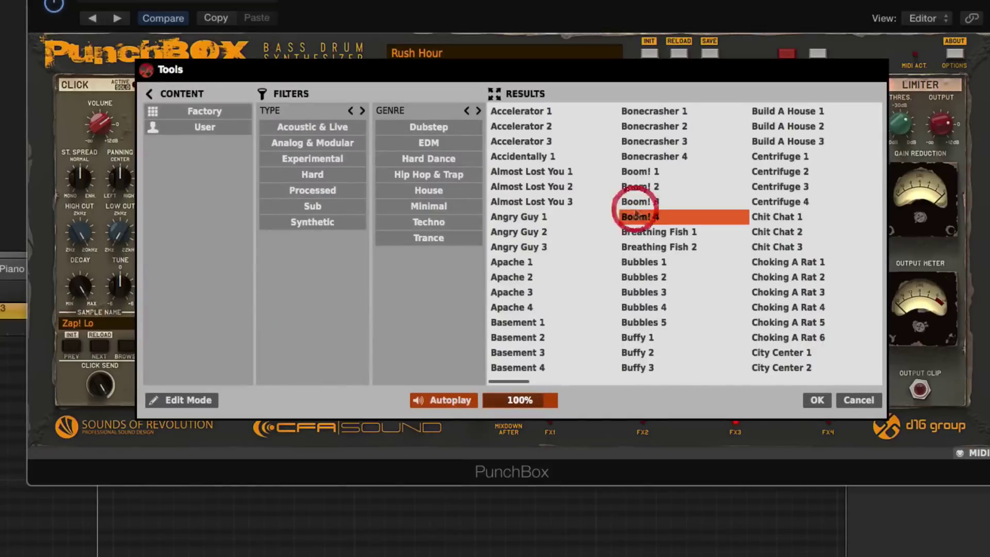
{"action": "left_click", "coordinate": [513, 188]}
{"action": "left_click", "coordinate": [748, 138]}
{"action": "left_click", "coordinate": [771, 233]}
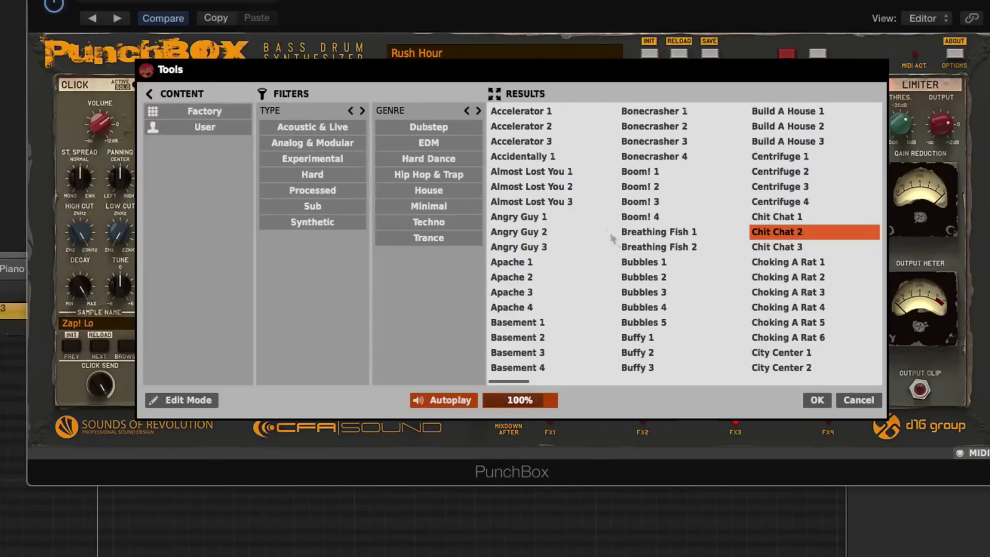
{"action": "left_click", "coordinate": [534, 143]}
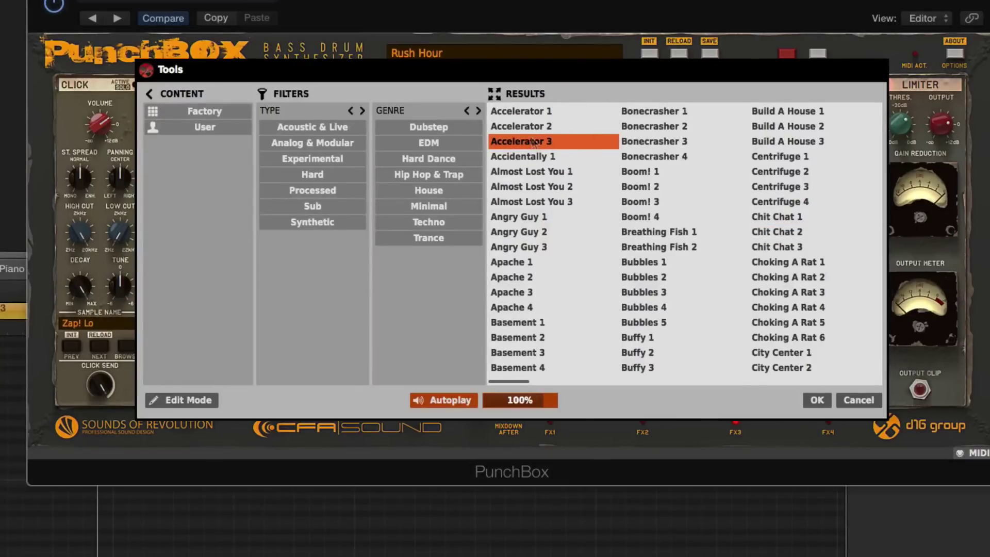
{"action": "key", "text": "Down"}
{"action": "key", "text": "Down"}
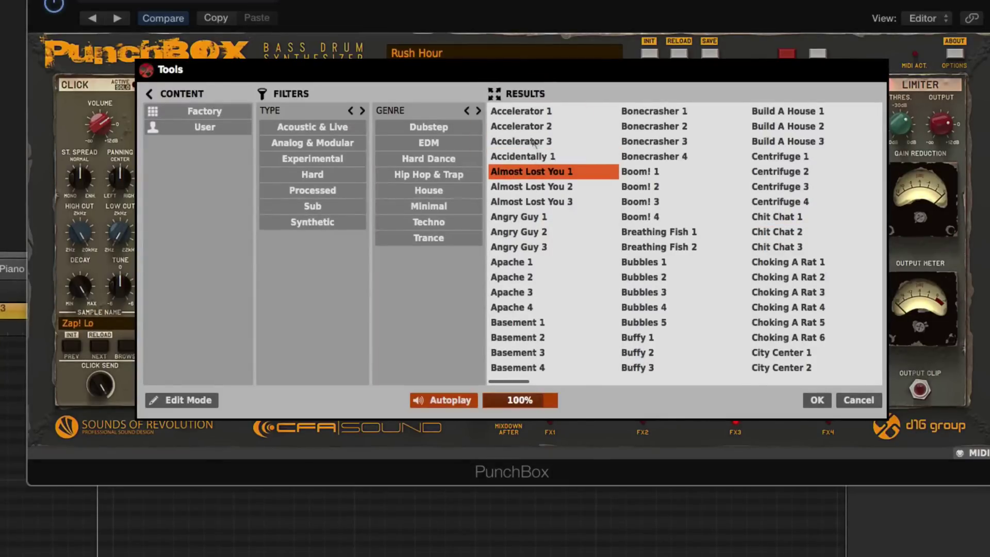
{"action": "left_click", "coordinate": [857, 400]}
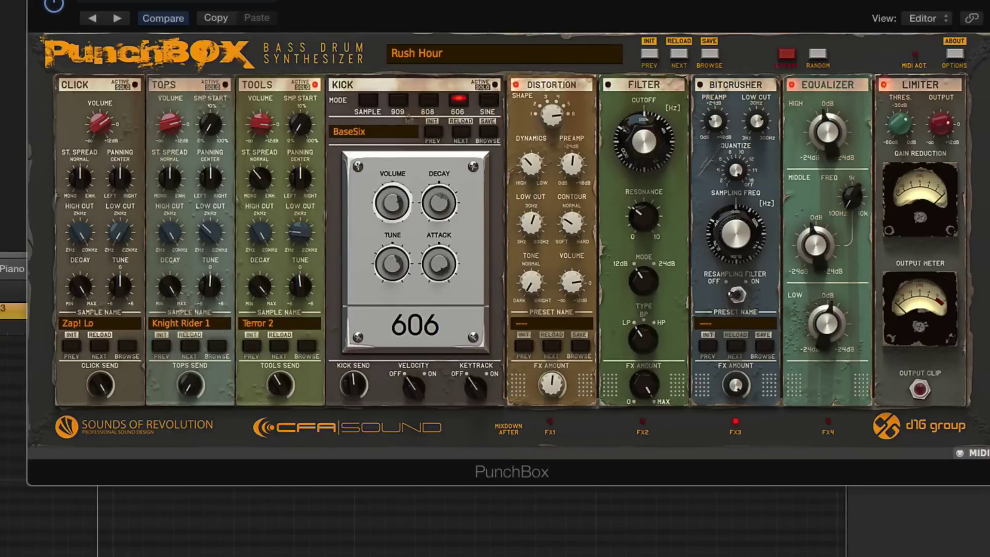
Step: Re-enable the Kick layer and switch off the Distortion, Equalizer and Limiter effects
{"action": "left_click", "coordinate": [370, 101]}
{"action": "left_click", "coordinate": [495, 85]}
{"action": "left_click", "coordinate": [516, 84]}
{"action": "left_click", "coordinate": [792, 84]}
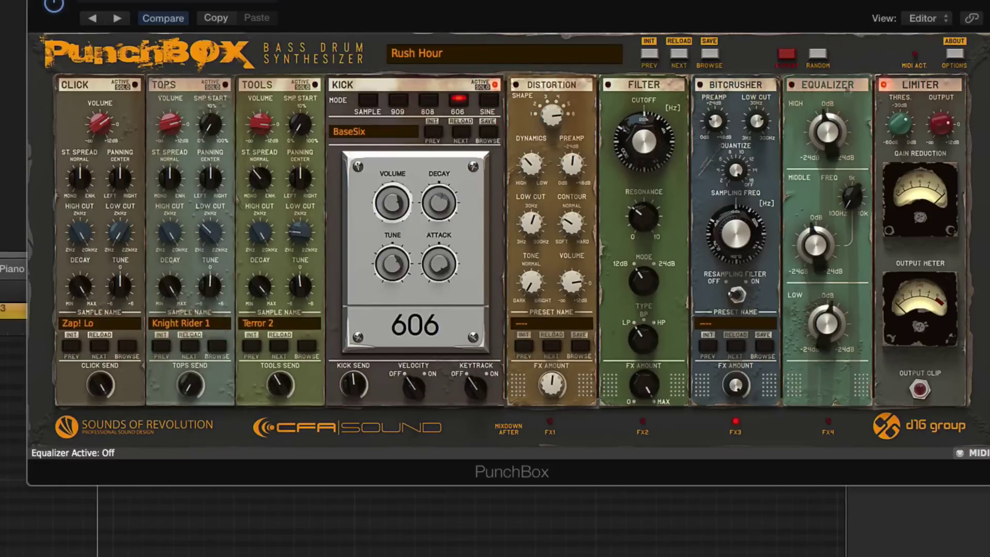
{"action": "left_click", "coordinate": [884, 84]}
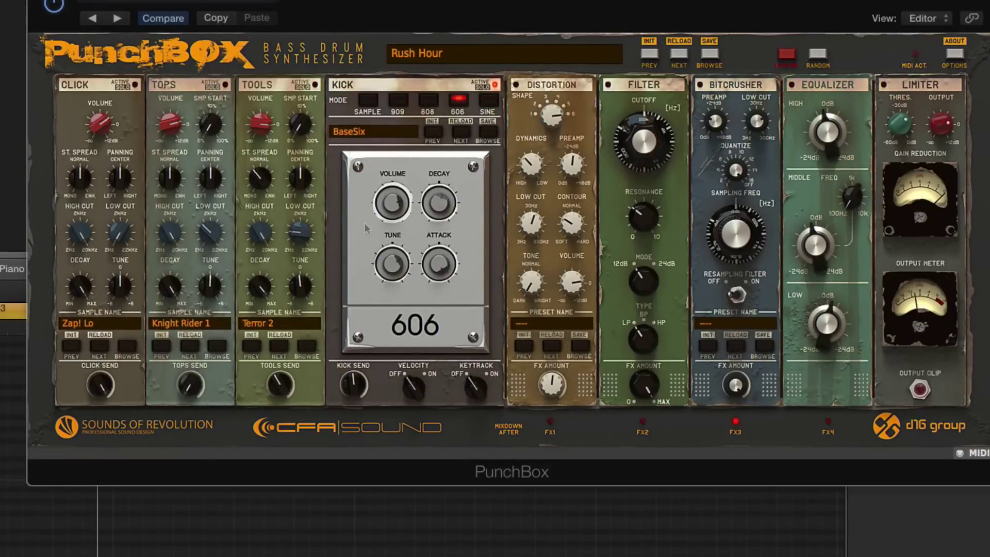
Step: Put the kick in Sample mode, audition Basement 2 and Bounce 1 without loading either
{"action": "left_click", "coordinate": [367, 100]}
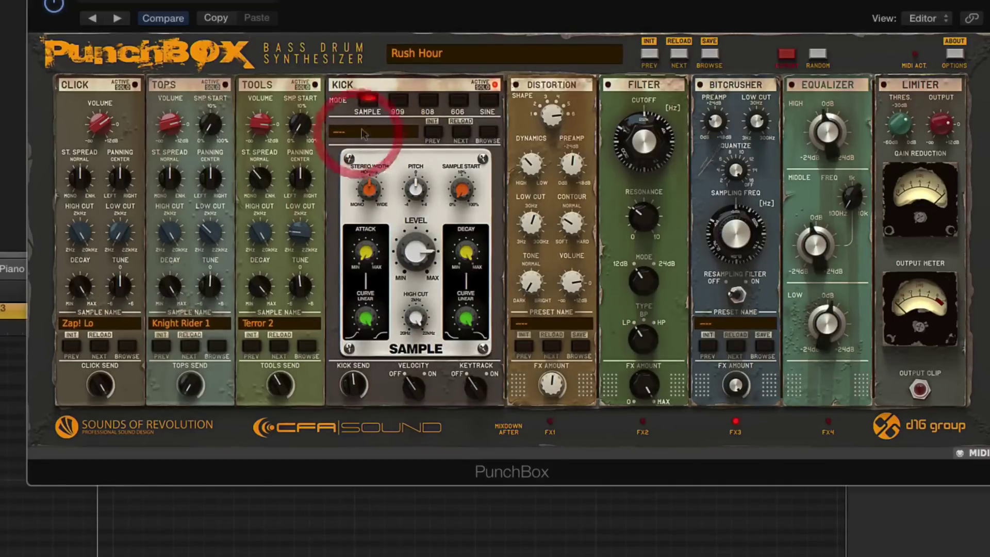
{"action": "left_click", "coordinate": [492, 131]}
{"action": "left_click", "coordinate": [519, 187]}
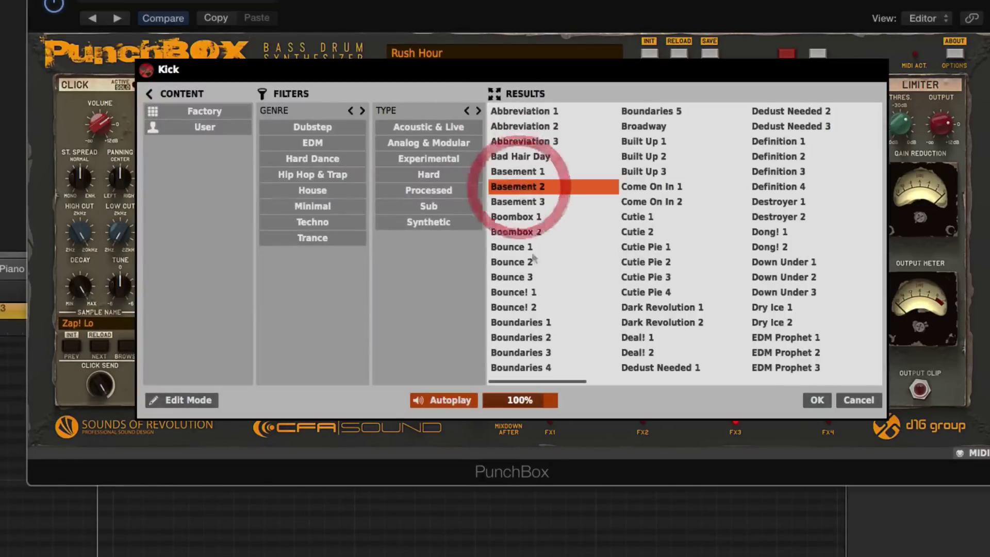
{"action": "left_click", "coordinate": [529, 246]}
{"action": "left_click", "coordinate": [858, 401]}
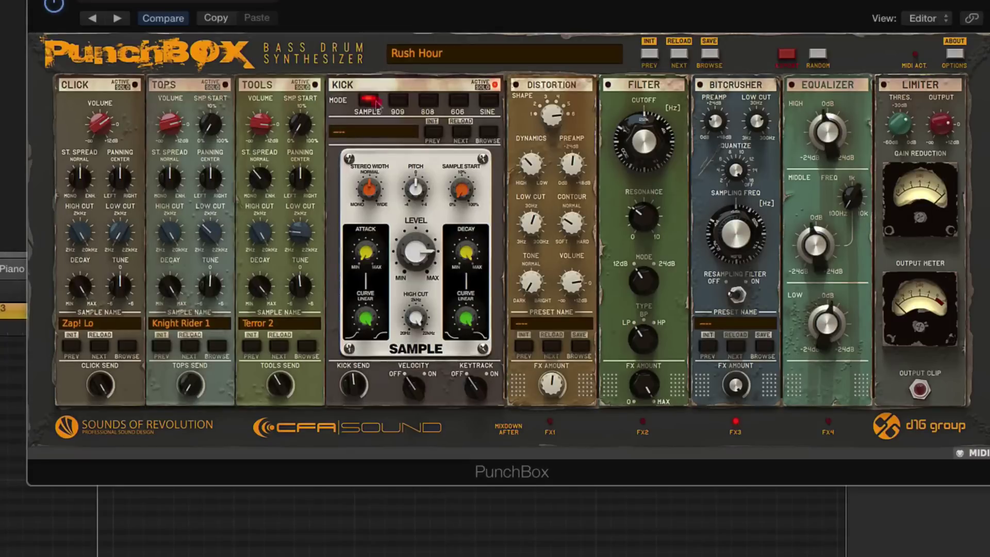
Step: Cycle the kick through the 909, 808 and 606 engines, ending on the Sine generator
{"action": "left_click", "coordinate": [398, 101]}
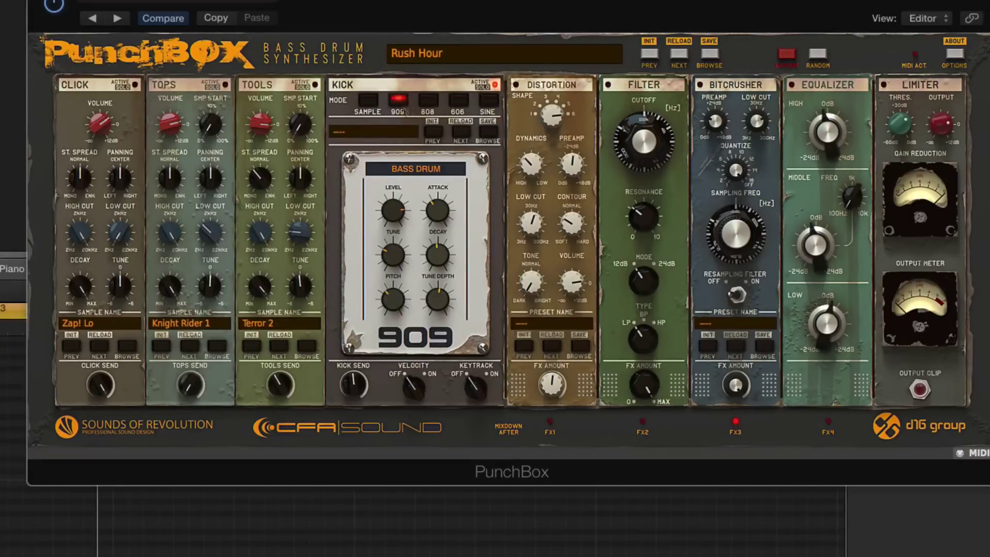
{"action": "left_click", "coordinate": [428, 100]}
{"action": "left_click", "coordinate": [458, 101]}
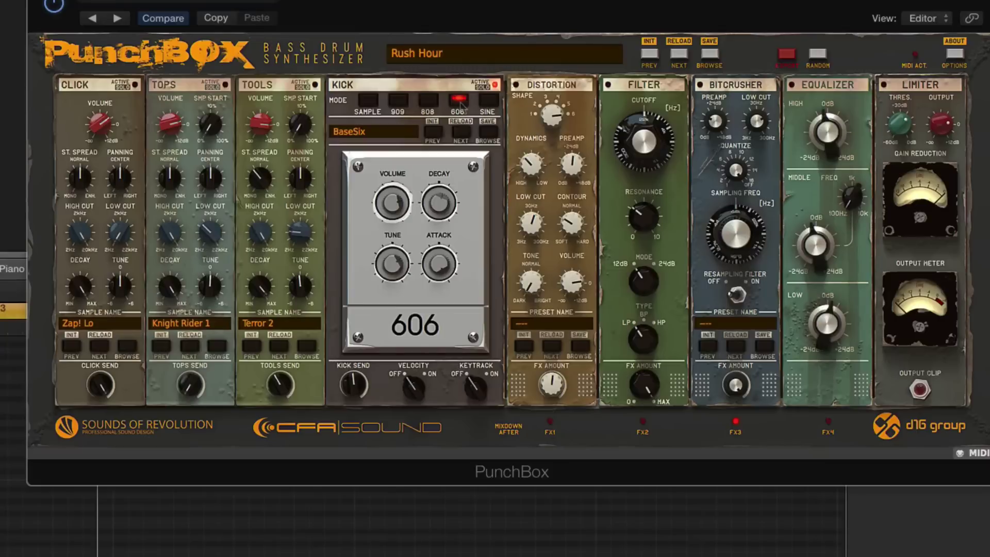
{"action": "left_click", "coordinate": [487, 100]}
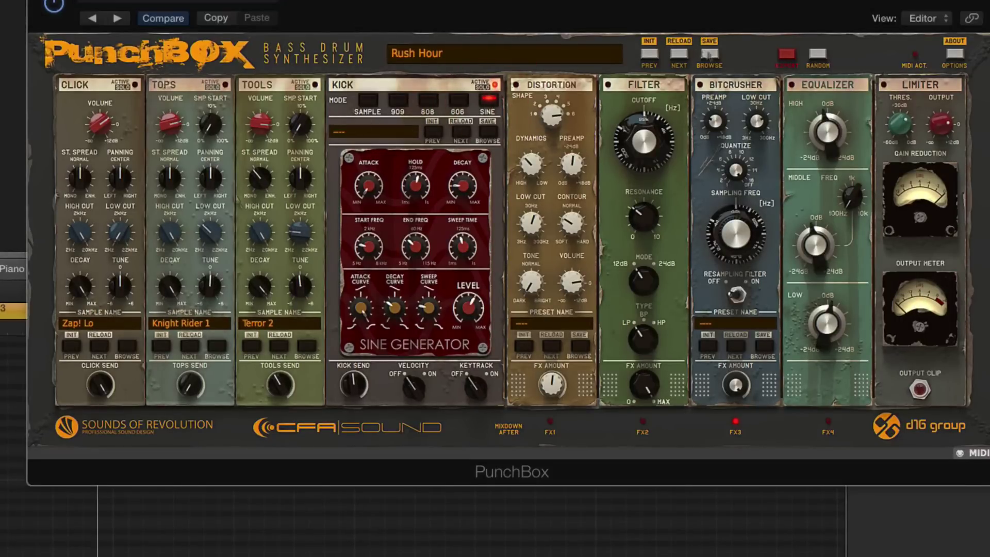
Step: Filter presets to Minimal, load Tribal's Finest, and switch the kick's Note Keytrack to Off
{"action": "left_click", "coordinate": [709, 53]}
{"action": "left_click", "coordinate": [385, 207]}
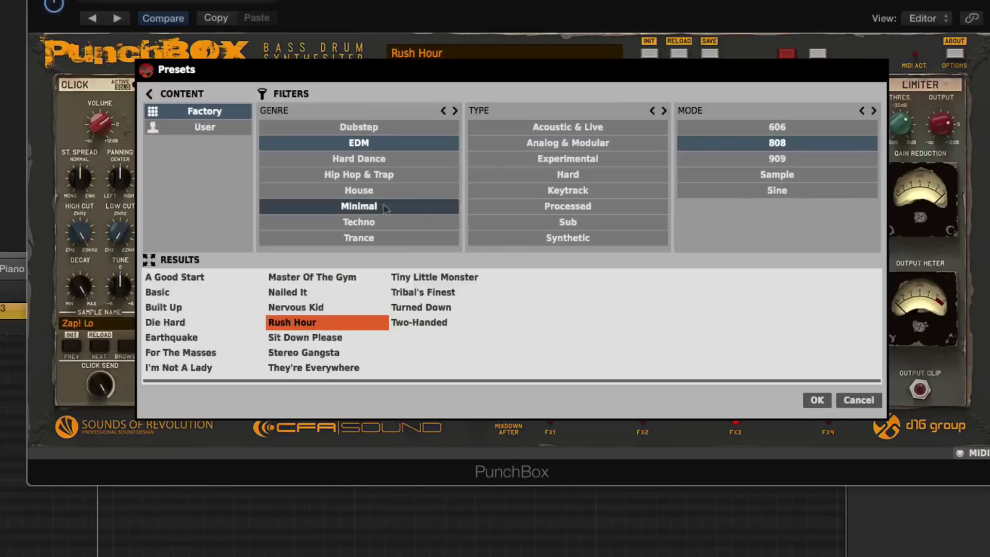
{"action": "left_click", "coordinate": [412, 292]}
{"action": "key", "text": "Return"}
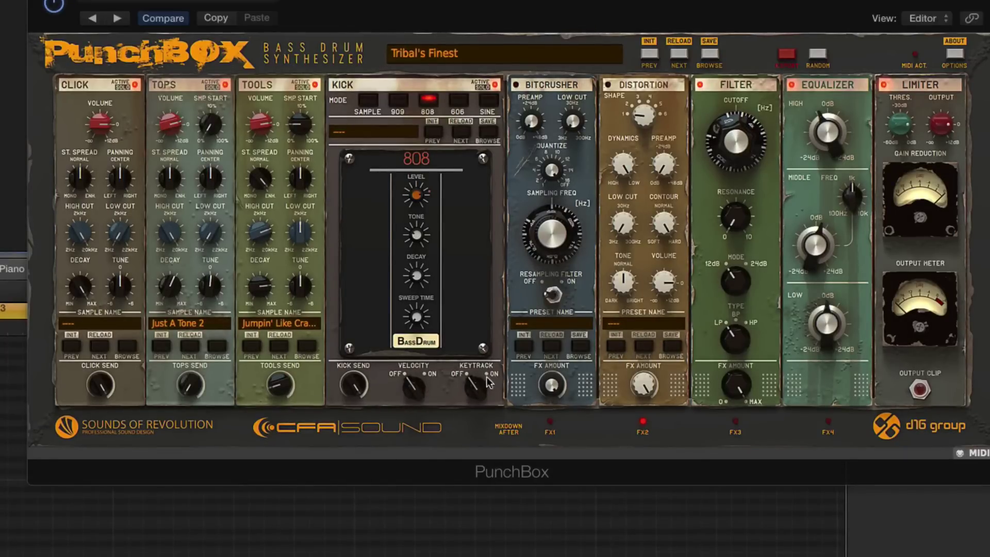
{"action": "left_click", "coordinate": [470, 386]}
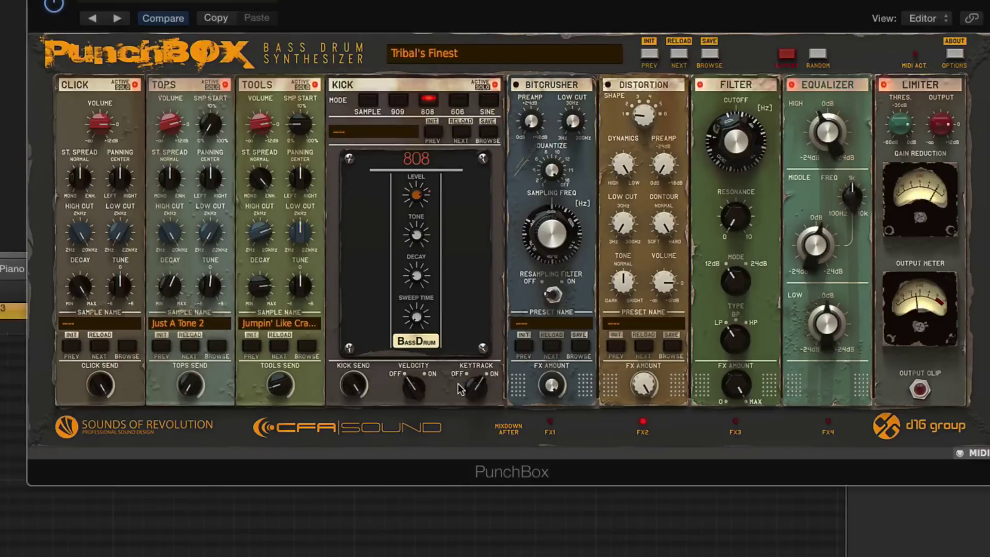
{"action": "left_click", "coordinate": [476, 390]}
Step: Map the kick's Note Keytrack switch to MIDI CC #10 using MIDI Learn
{"action": "right_click", "coordinate": [477, 394]}
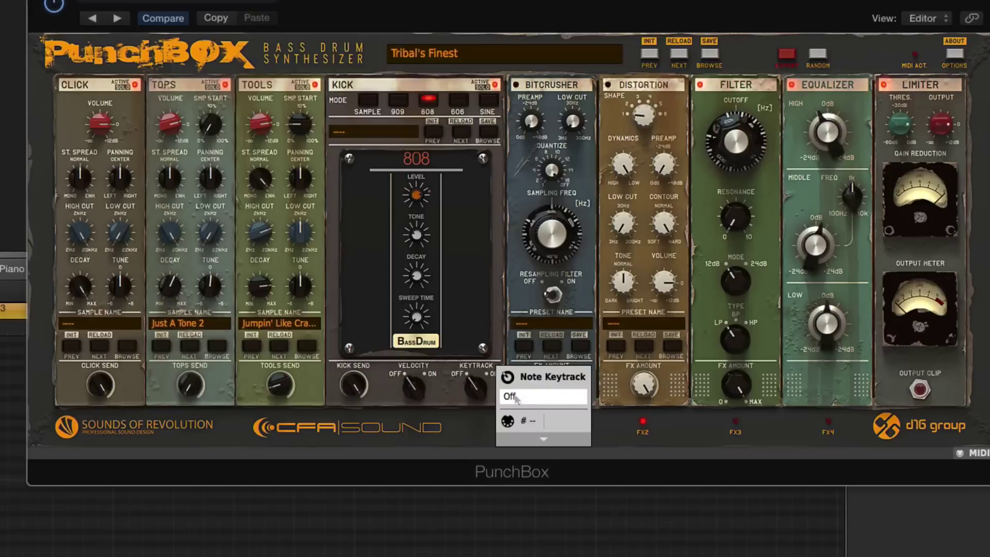
{"action": "left_click", "coordinate": [526, 419]}
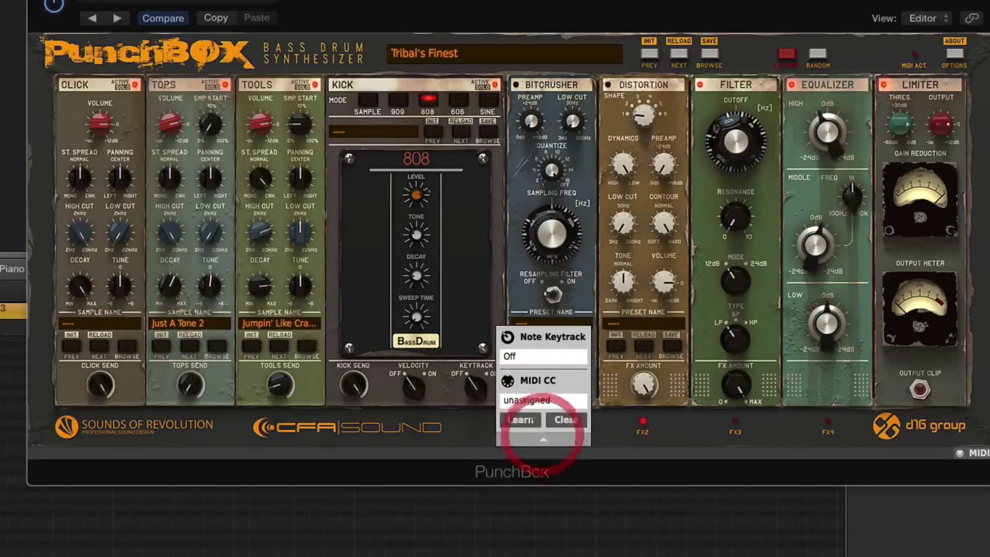
{"action": "left_click", "coordinate": [520, 419]}
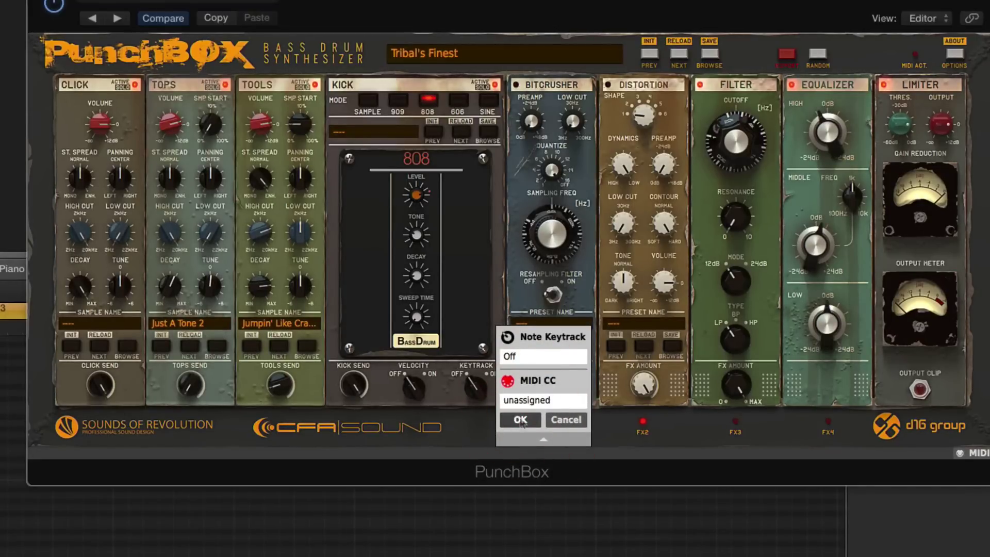
{"action": "left_click", "coordinate": [520, 419]}
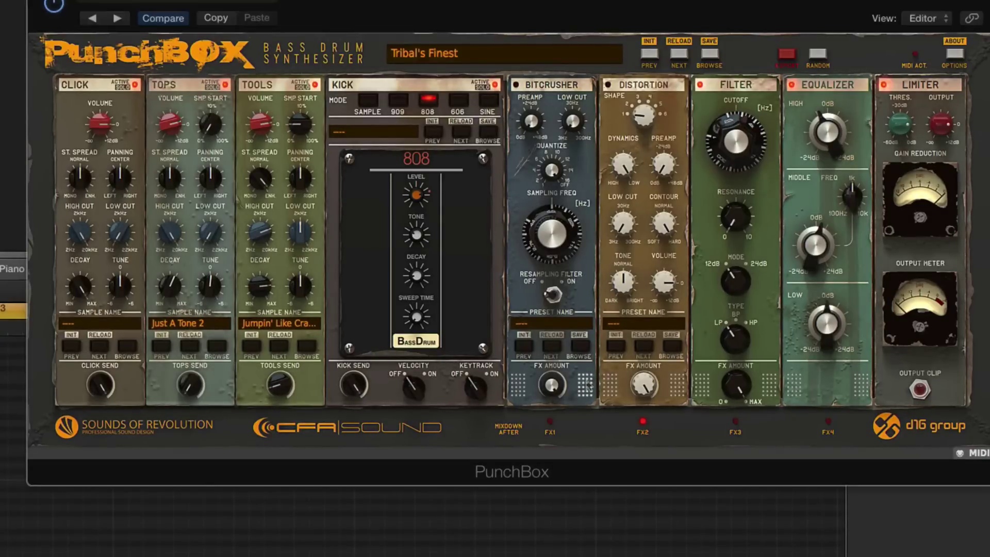
Step: Keep the Bitcrusher ahead of Distortion and move the mixdown point to after the fourth effect
{"action": "left_click_drag", "start_coordinate": [587, 381], "coordinate": [657, 390]}
{"action": "left_click_drag", "start_coordinate": [588, 384], "coordinate": [619, 381]}
{"action": "left_click", "coordinate": [735, 424]}
{"action": "left_click", "coordinate": [550, 422]}
{"action": "left_click", "coordinate": [643, 421]}
{"action": "left_click", "coordinate": [828, 421]}
Step: Move the Equalizer into the first FX slot, cut its low band to -6.6 dB, enable Bitcrusher, and bypass Equalizer
{"action": "left_click_drag", "start_coordinate": [794, 386], "coordinate": [521, 388]}
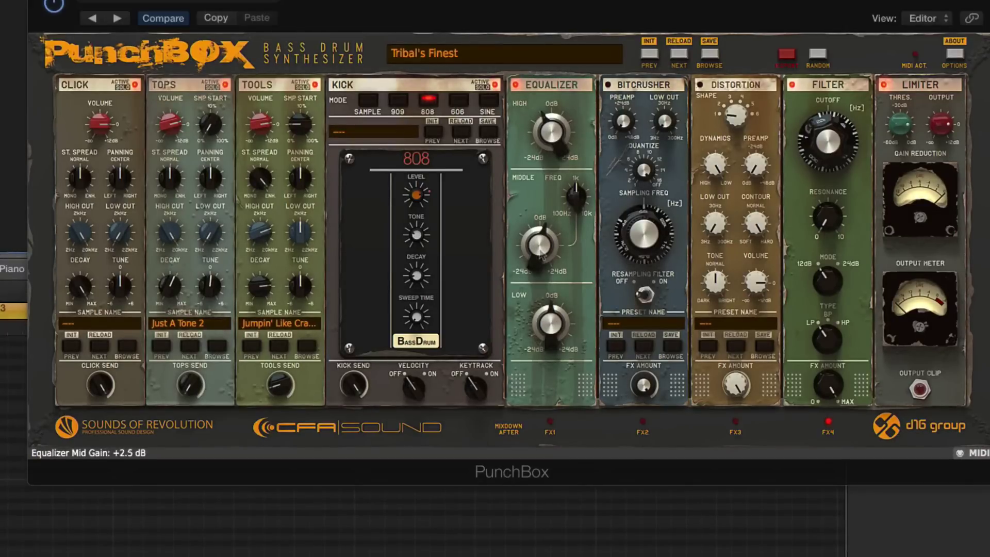
{"action": "mouse_move", "coordinate": [550, 322]}
{"action": "left_mouse_down"}
{"action": "mouse_move", "coordinate": [557, 335]}
{"action": "mouse_move", "coordinate": [554, 321]}
{"action": "left_mouse_up"}
{"action": "left_click", "coordinate": [608, 84]}
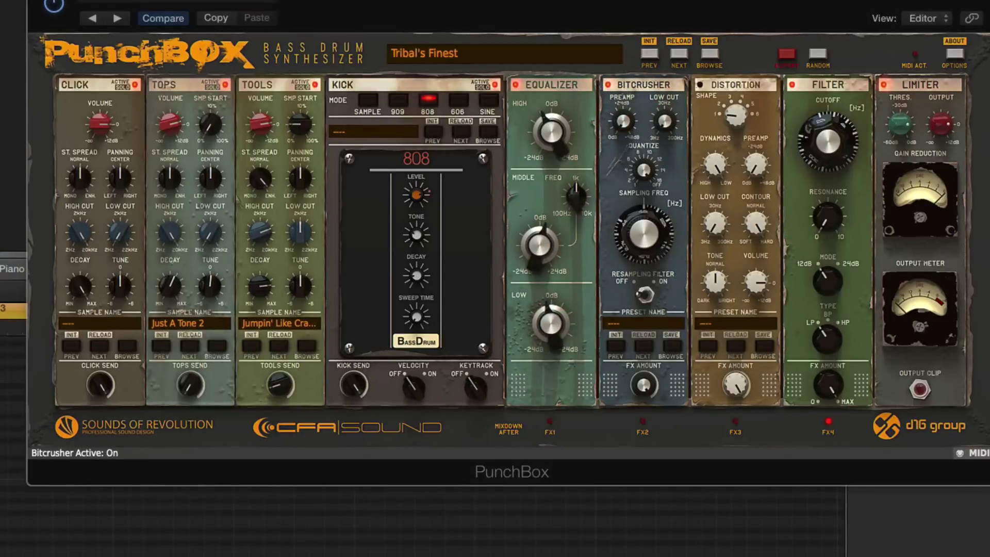
{"action": "left_click", "coordinate": [515, 85]}
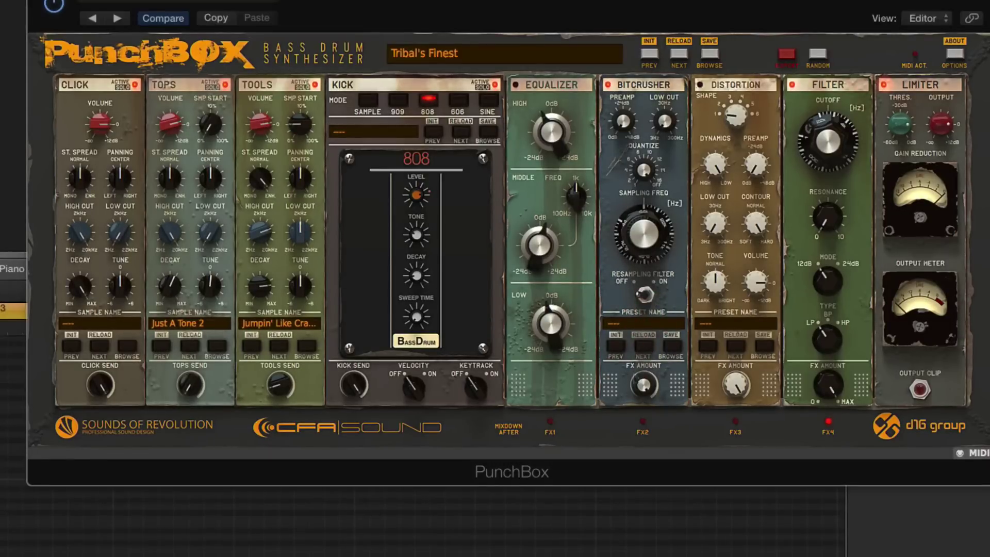
Step: Load the Dirty Bit preset into the Bitcrusher
{"action": "left_click", "coordinate": [672, 346]}
{"action": "left_click", "coordinate": [289, 187]}
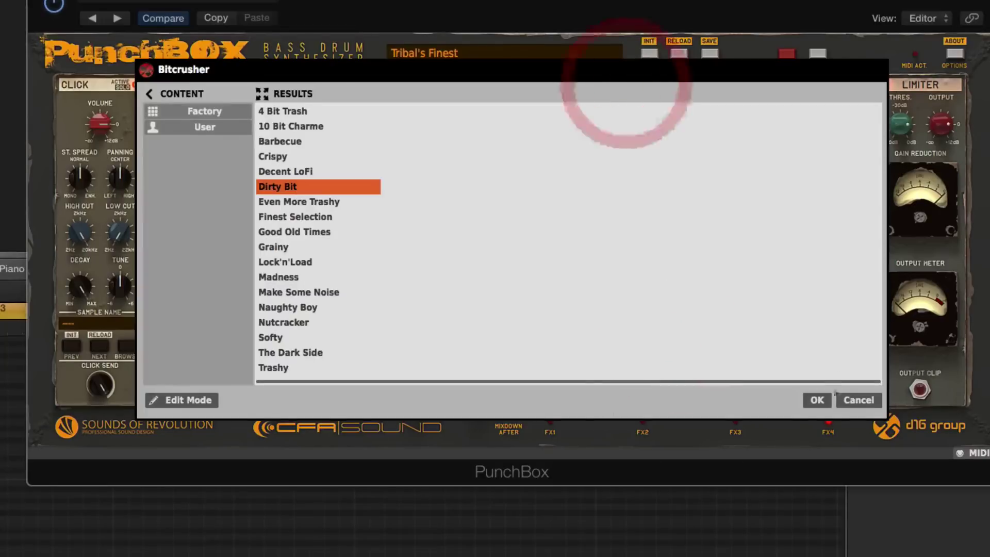
{"action": "left_click", "coordinate": [817, 400]}
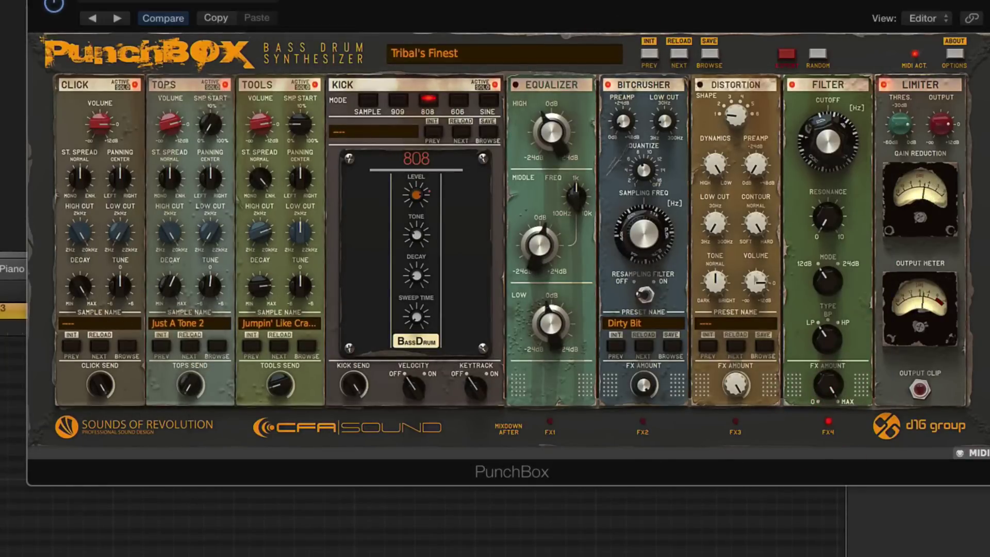
Step: Enable the Equalizer with low gain +3.7 dB and middle band about 2196 Hz at +5.6 dB
{"action": "left_click", "coordinate": [515, 84]}
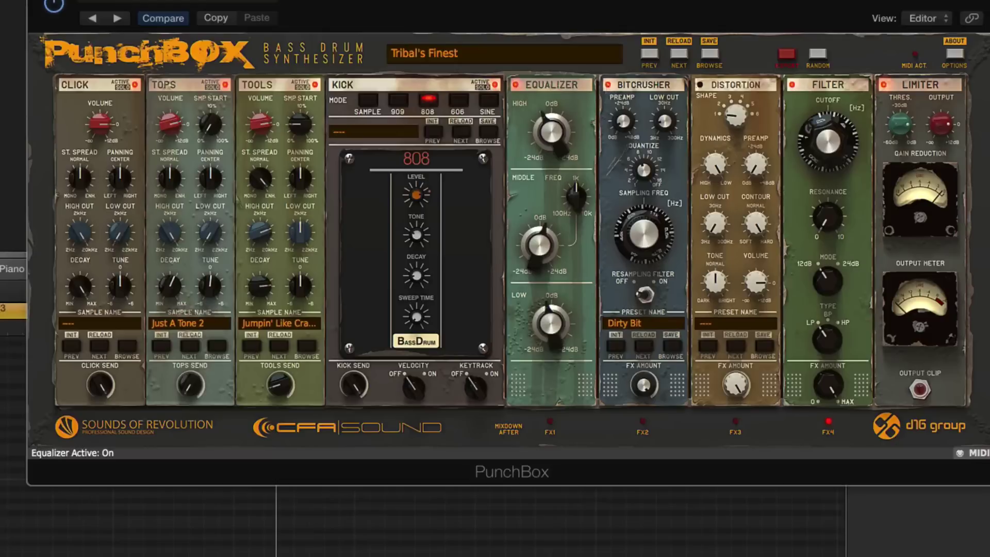
{"action": "left_click_drag", "start_coordinate": [550, 323], "coordinate": [550, 310]}
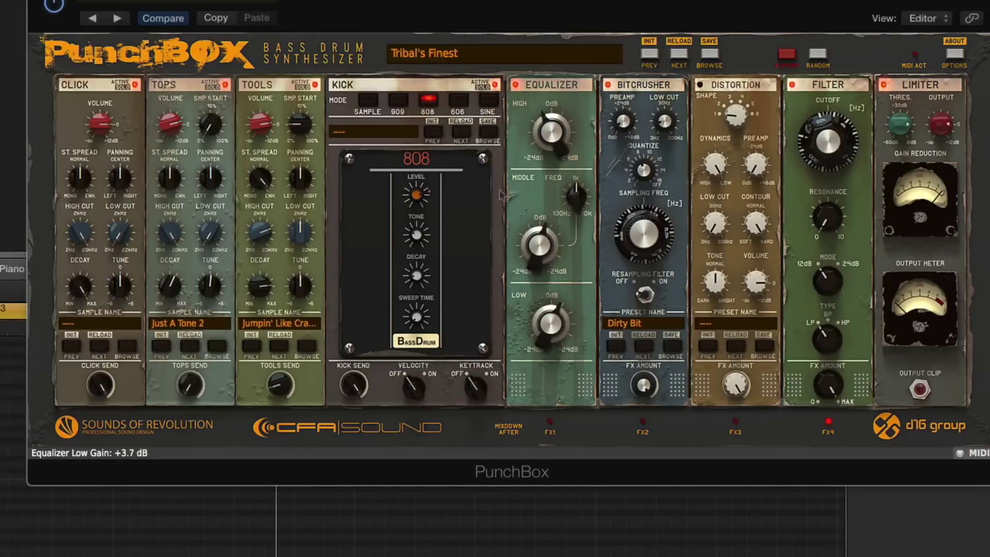
{"action": "left_click_drag", "start_coordinate": [574, 205], "coordinate": [574, 219]}
{"action": "left_click_drag", "start_coordinate": [538, 249], "coordinate": [538, 246]}
{"action": "left_click_drag", "start_coordinate": [575, 195], "coordinate": [575, 192]}
{"action": "mouse_move", "coordinate": [537, 247]}
{"action": "left_mouse_down"}
{"action": "mouse_move", "coordinate": [538, 229]}
{"action": "mouse_move", "coordinate": [538, 242]}
{"action": "left_mouse_up"}
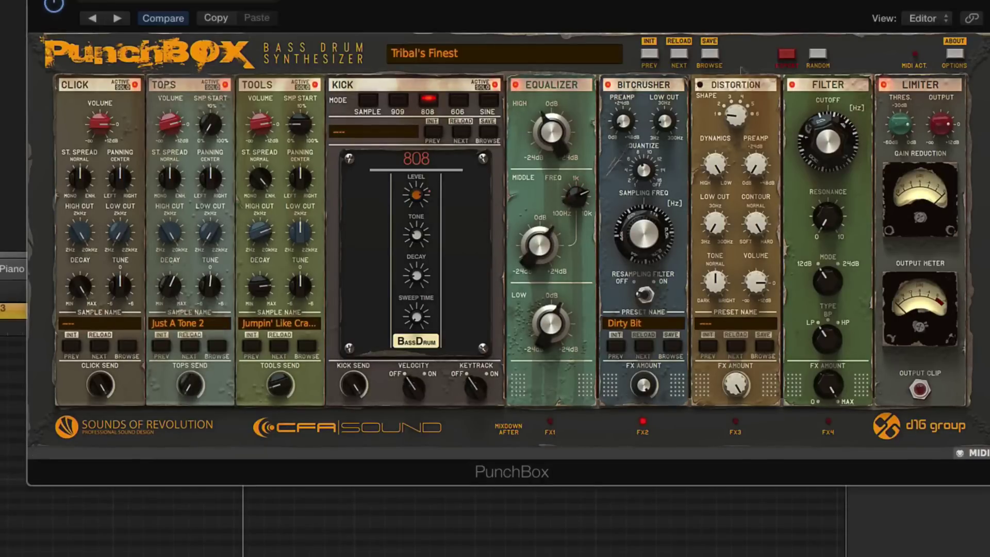
Step: Switch Distortion on and try shape Model 4, dynamics, preamp and tone before returning to Model 2
{"action": "left_click", "coordinate": [699, 85]}
{"action": "left_click_drag", "start_coordinate": [736, 114], "coordinate": [736, 98]}
{"action": "left_click_drag", "start_coordinate": [714, 164], "coordinate": [755, 126]}
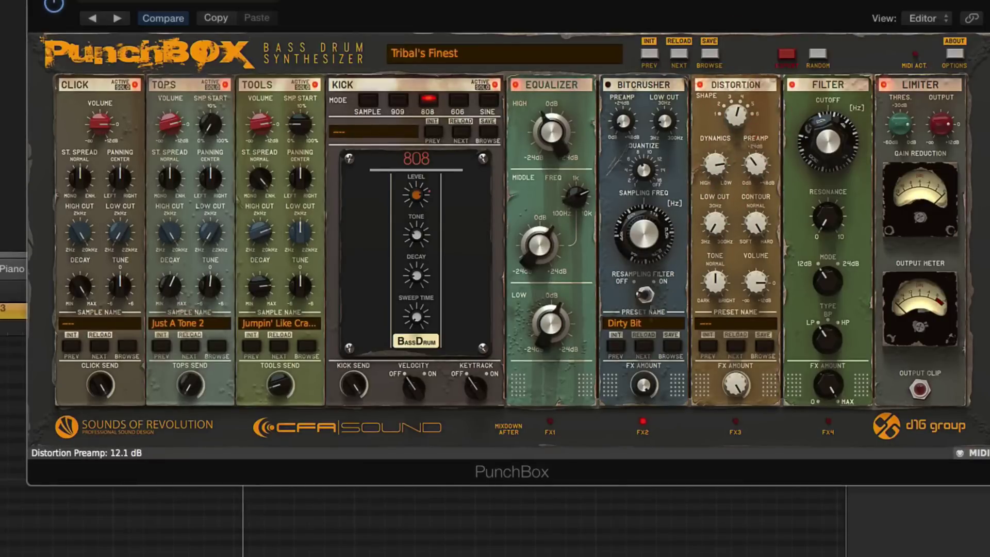
{"action": "left_click_drag", "start_coordinate": [715, 281], "coordinate": [714, 284]}
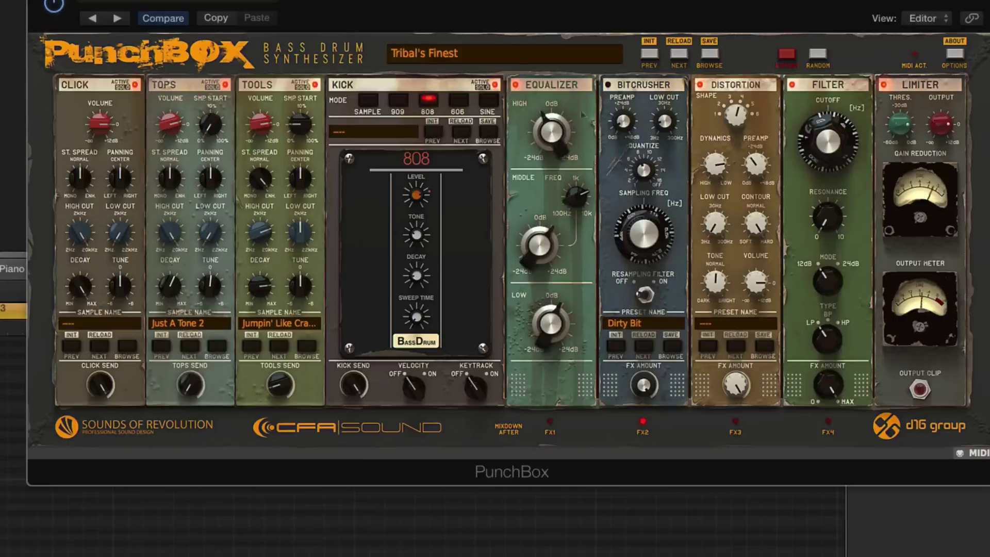
{"action": "left_click", "coordinate": [732, 120]}
{"action": "left_click_drag", "start_coordinate": [732, 120], "coordinate": [738, 129]}
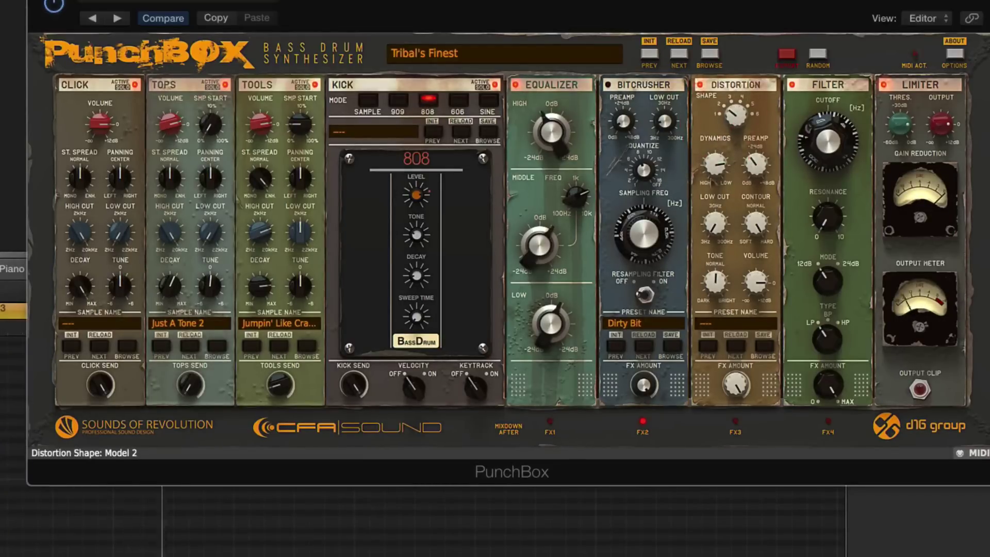
Step: Set Distortion low cut 7.3 Hz, tone 42%, volume -9.7 dB, shape Model 4 and dynamics 59%
{"action": "left_click_drag", "start_coordinate": [715, 225], "coordinate": [726, 330]}
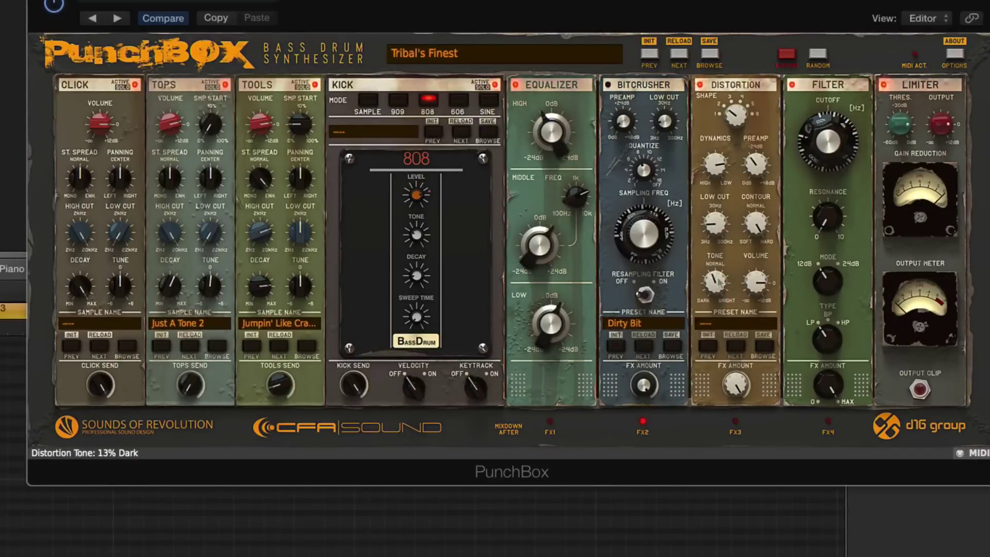
{"action": "left_click_drag", "start_coordinate": [718, 281], "coordinate": [719, 183]}
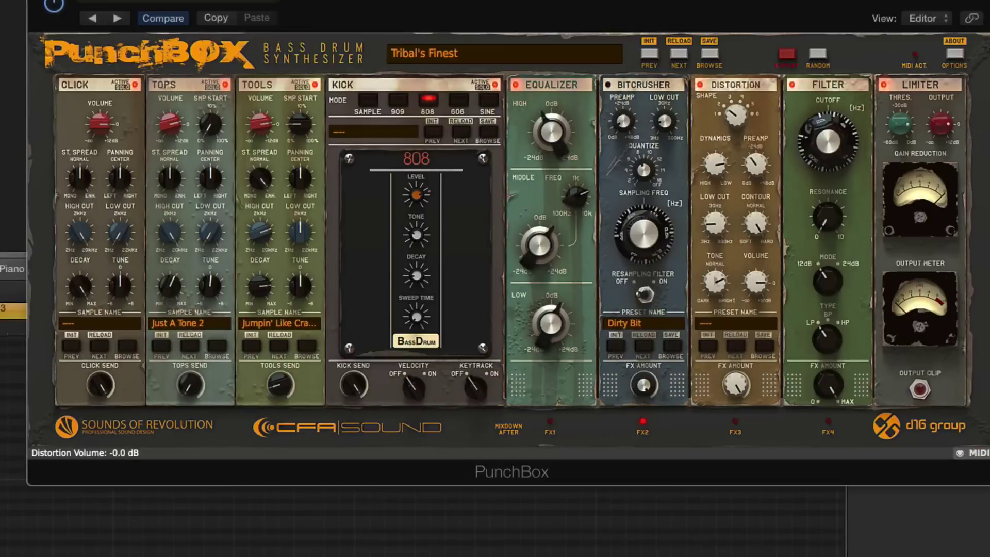
{"action": "left_click_drag", "start_coordinate": [755, 281], "coordinate": [754, 307]}
{"action": "left_click_drag", "start_coordinate": [736, 115], "coordinate": [762, 103]}
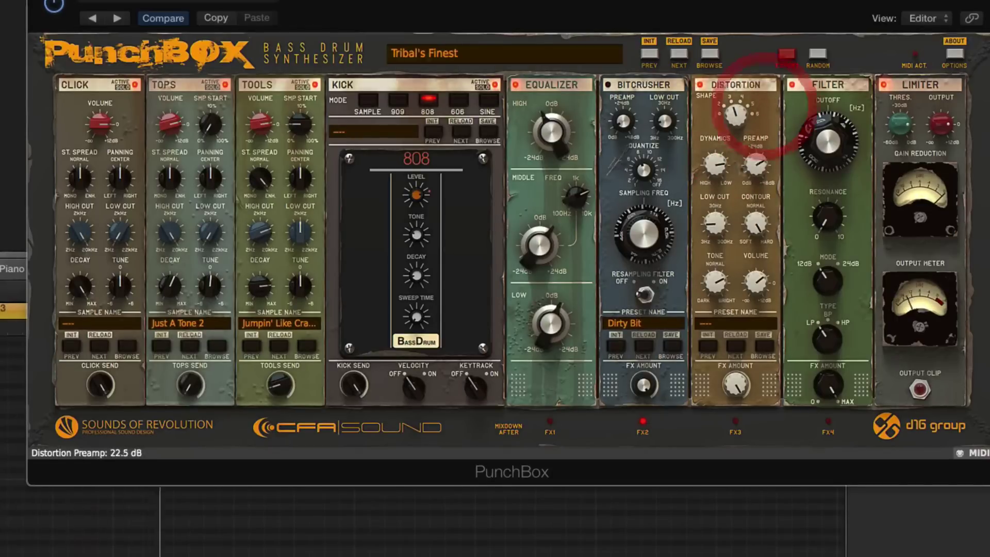
{"action": "left_click_drag", "start_coordinate": [715, 164], "coordinate": [754, 248]}
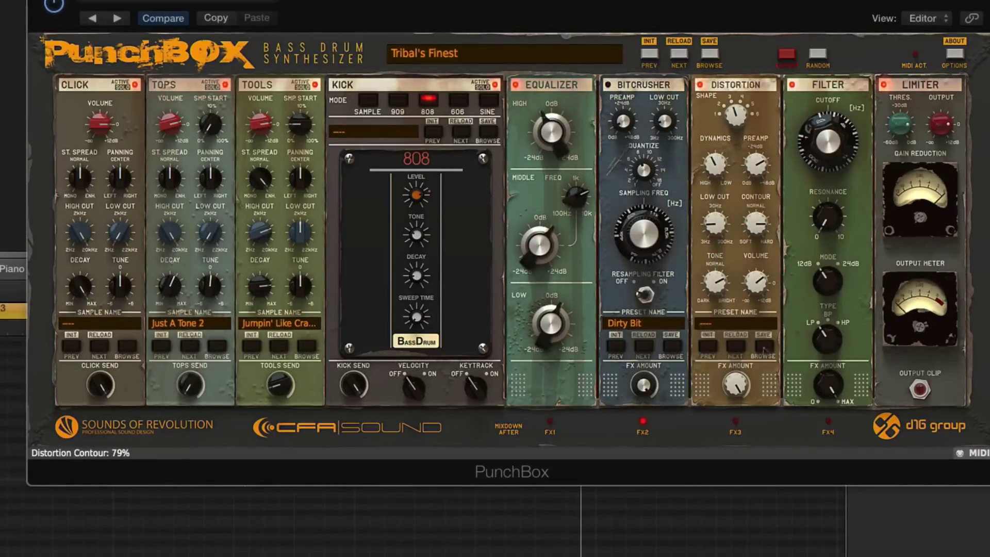
Step: Load the Espresso preset into the Distortion module
{"action": "left_click", "coordinate": [763, 349]}
{"action": "left_click", "coordinate": [292, 172]}
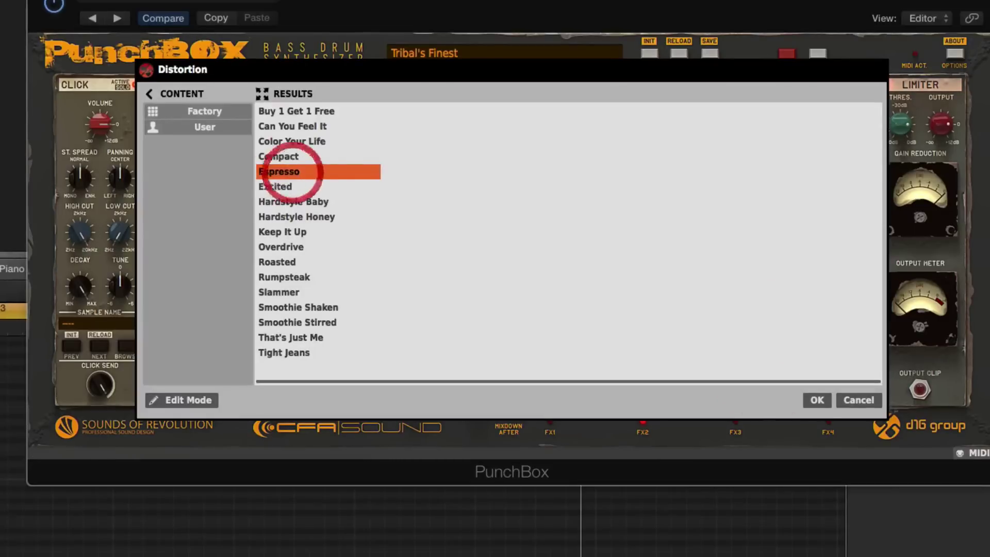
{"action": "left_click", "coordinate": [817, 400]}
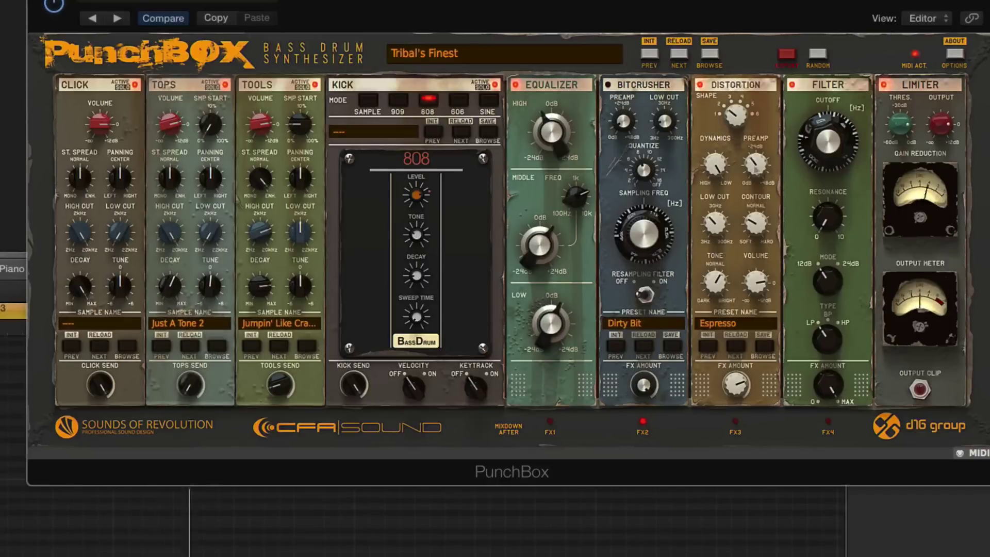
Step: Lower Distortion preamp to 17.2 dB, raise contour to 59%, and set mix to 45% dry / 55% wet
{"action": "left_click_drag", "start_coordinate": [768, 103], "coordinate": [773, 144]}
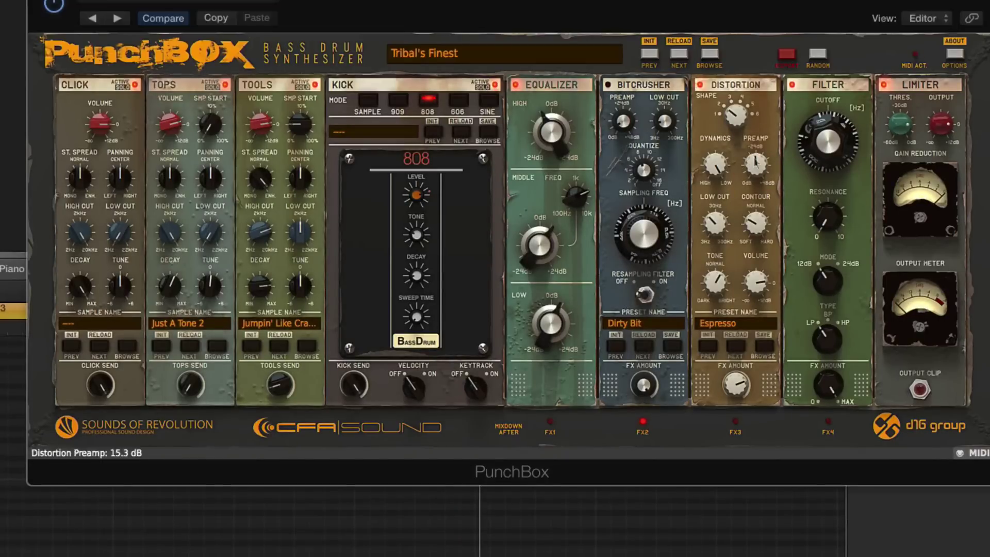
{"action": "mouse_move", "coordinate": [754, 228]}
{"action": "left_mouse_down"}
{"action": "mouse_move", "coordinate": [762, 196]}
{"action": "mouse_move", "coordinate": [773, 237]}
{"action": "mouse_move", "coordinate": [767, 219]}
{"action": "left_mouse_up"}
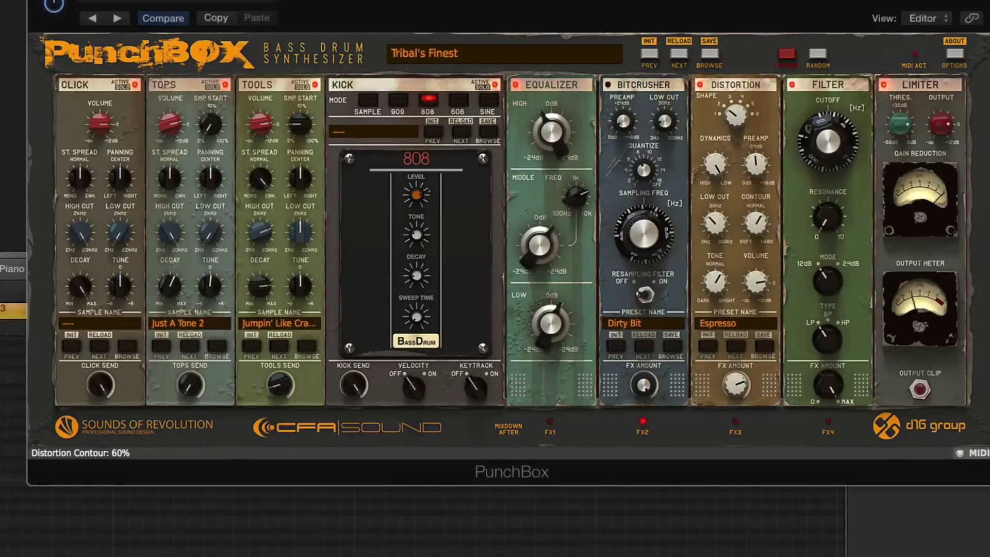
{"action": "left_click_drag", "start_coordinate": [735, 386], "coordinate": [732, 407]}
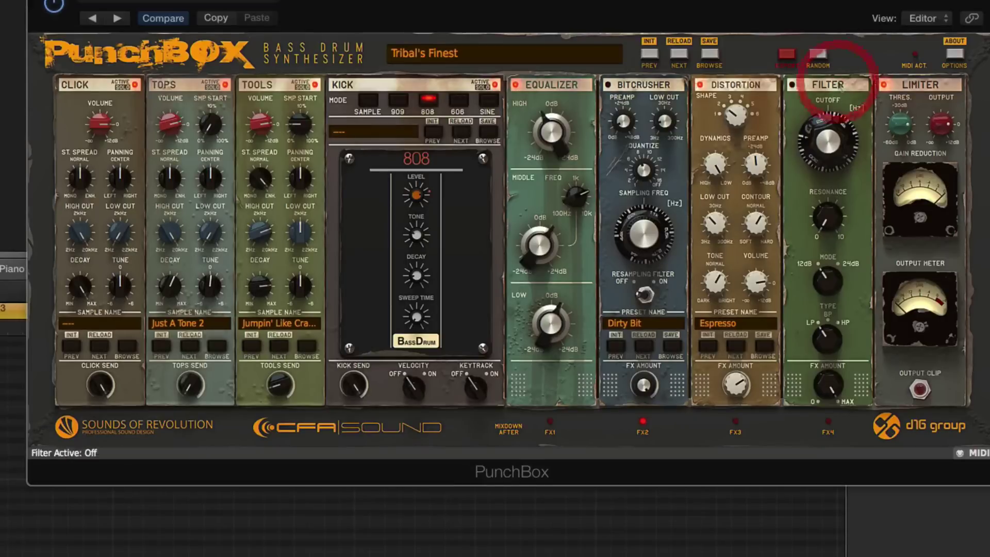
Step: Raise Filter cutoff to about 5309 Hz and resonance to 38%, then set mix to 43% dry / 57% wet
{"action": "mouse_move", "coordinate": [829, 154]}
{"action": "left_mouse_down"}
{"action": "mouse_move", "coordinate": [829, 141]}
{"action": "mouse_move", "coordinate": [827, 156]}
{"action": "left_mouse_up"}
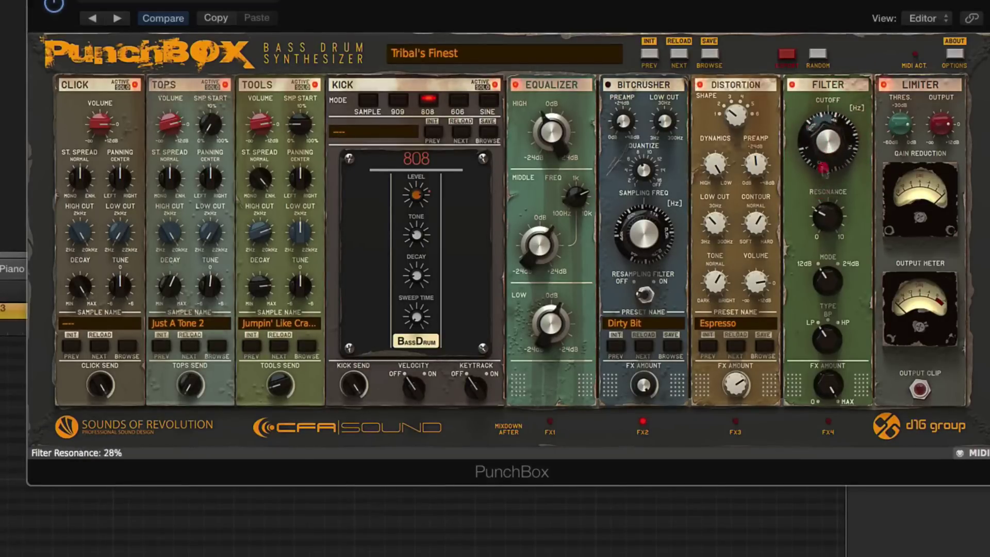
{"action": "left_click_drag", "start_coordinate": [832, 221], "coordinate": [831, 213]}
{"action": "right_click", "coordinate": [830, 213]}
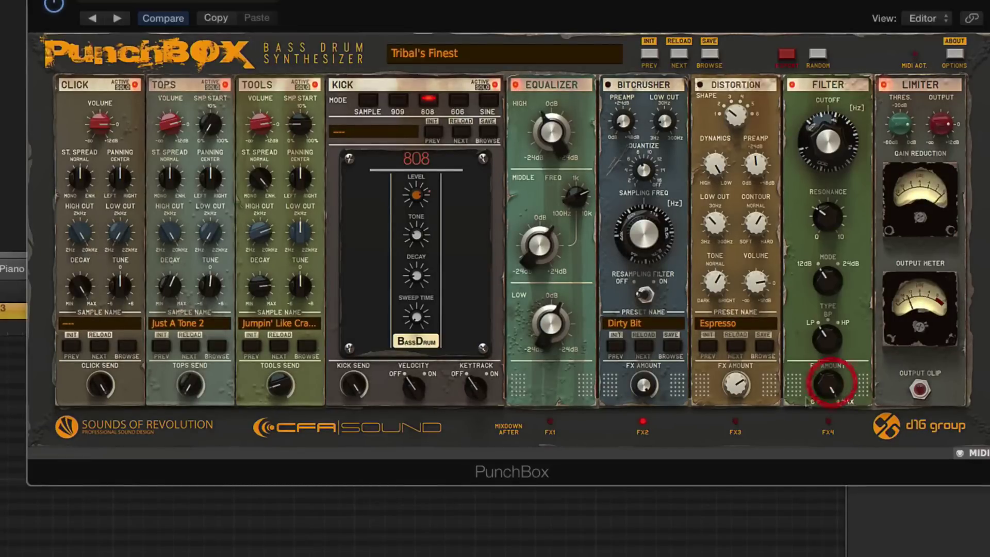
{"action": "left_click_drag", "start_coordinate": [827, 384], "coordinate": [825, 332]}
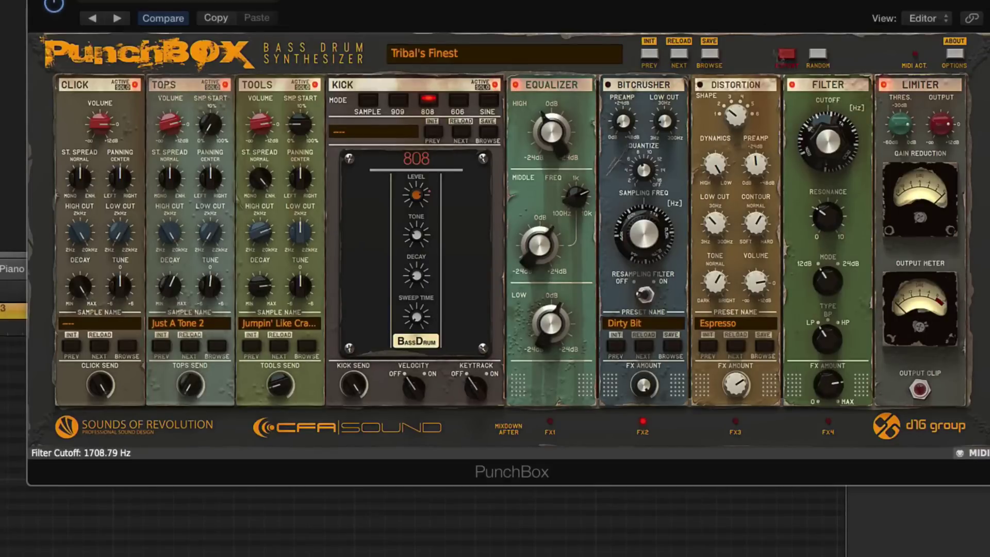
{"action": "left_click", "coordinate": [788, 55]}
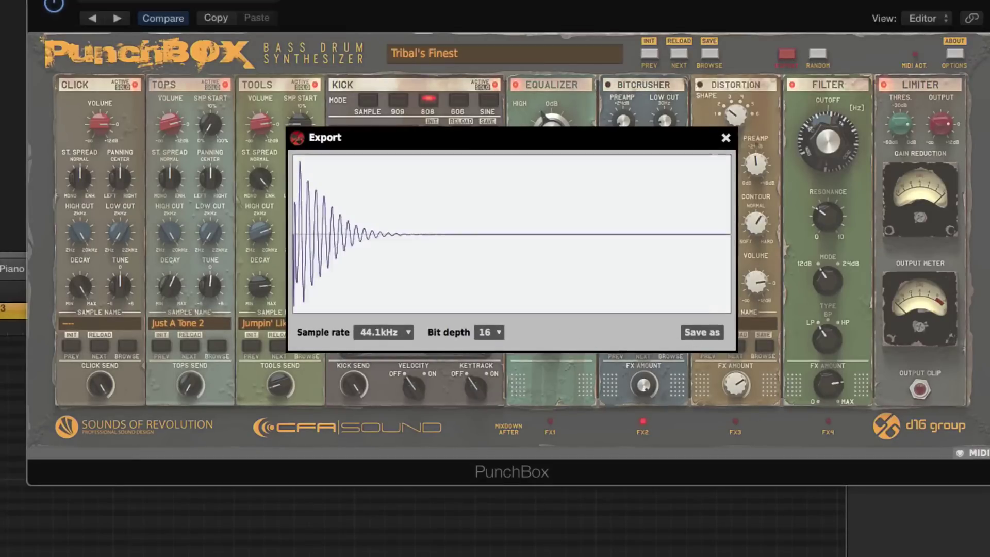
{"action": "left_click", "coordinate": [726, 138]}
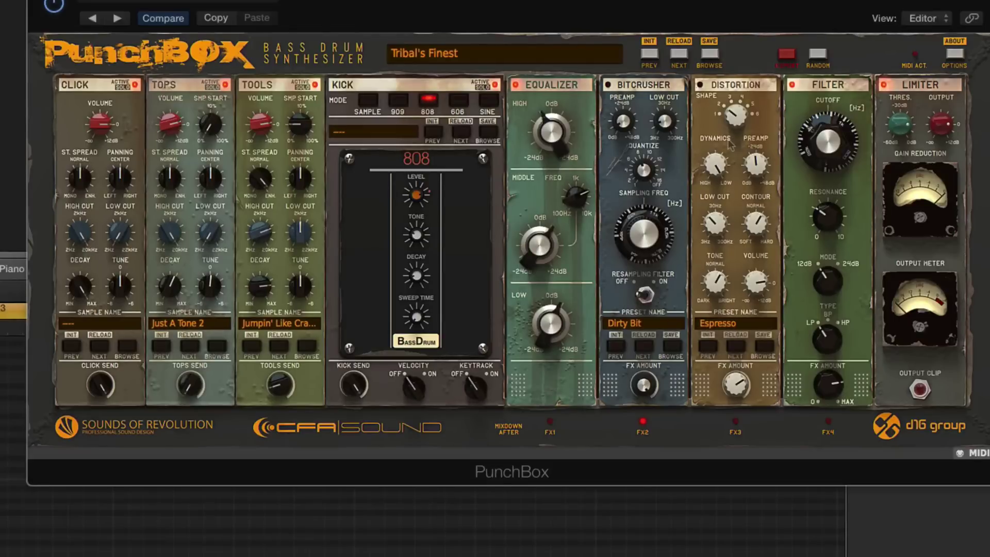